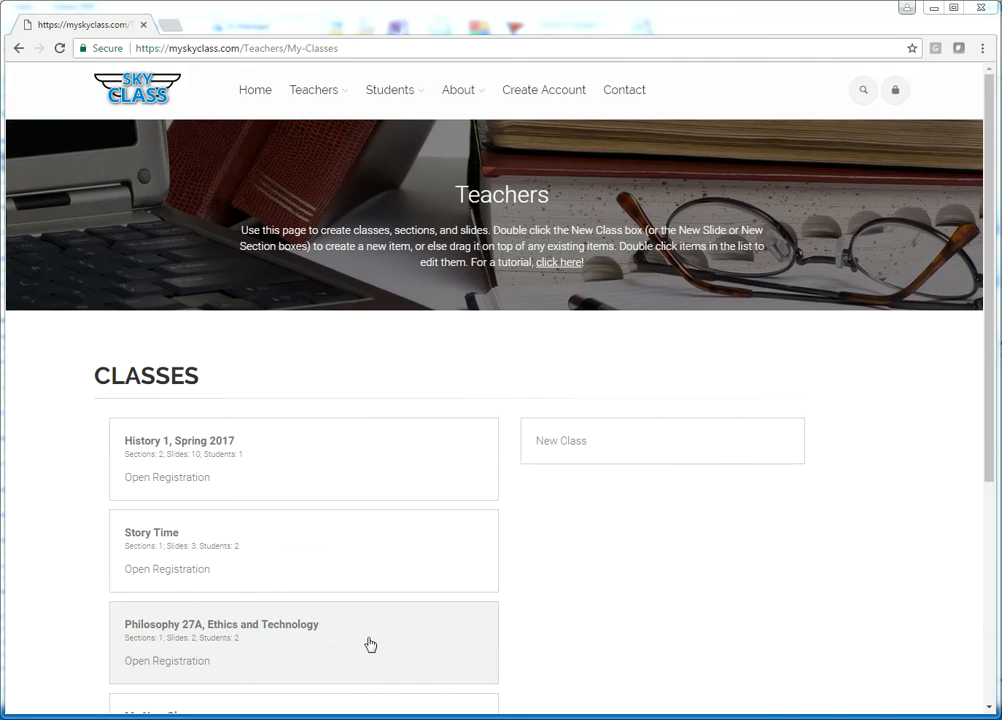
# Step: Open the class "Philosophy 27A, Ethics and Technology", add a new section below the streaming lecture section, and open the blank section
pyautogui.doubleClick(370, 644)
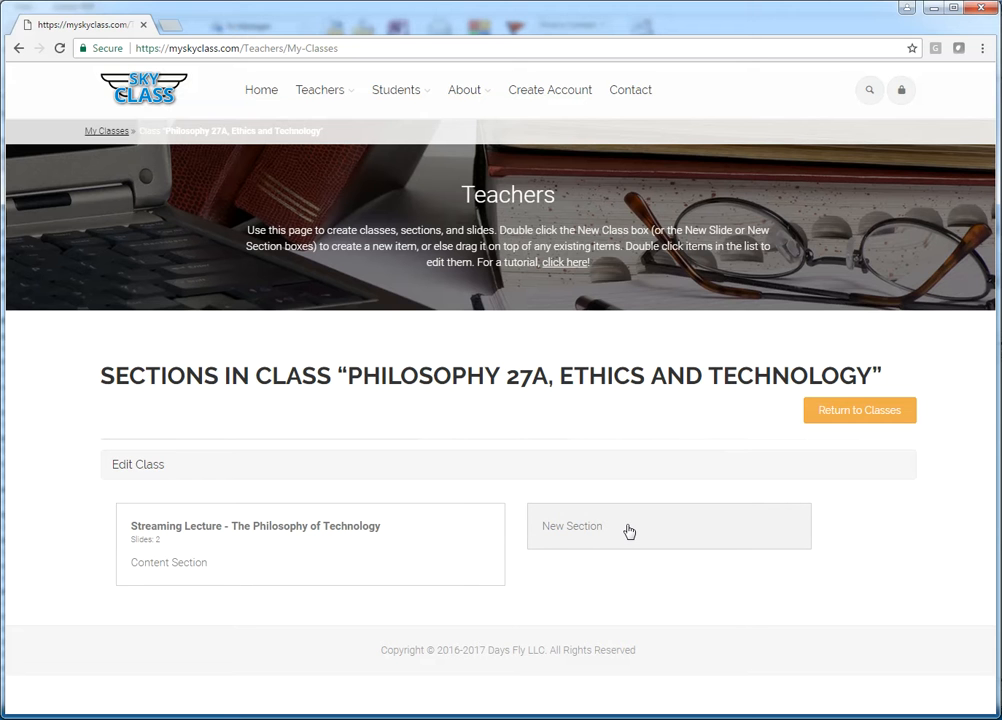
pyautogui.moveTo(586, 546); pyautogui.dragTo(230, 600)
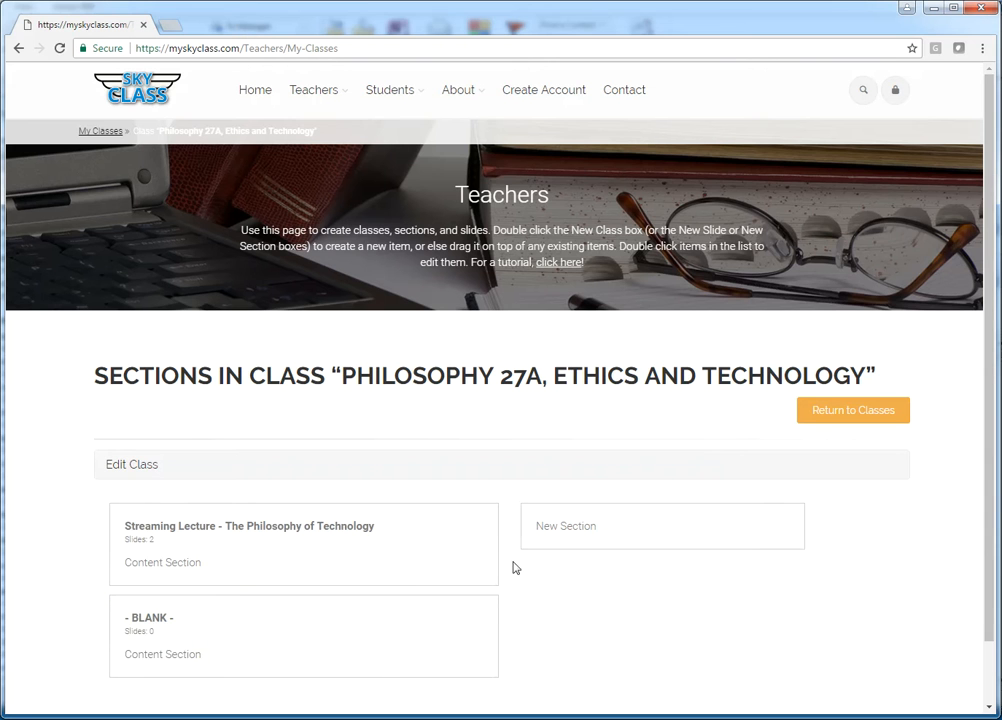
pyautogui.doubleClick(231, 612)
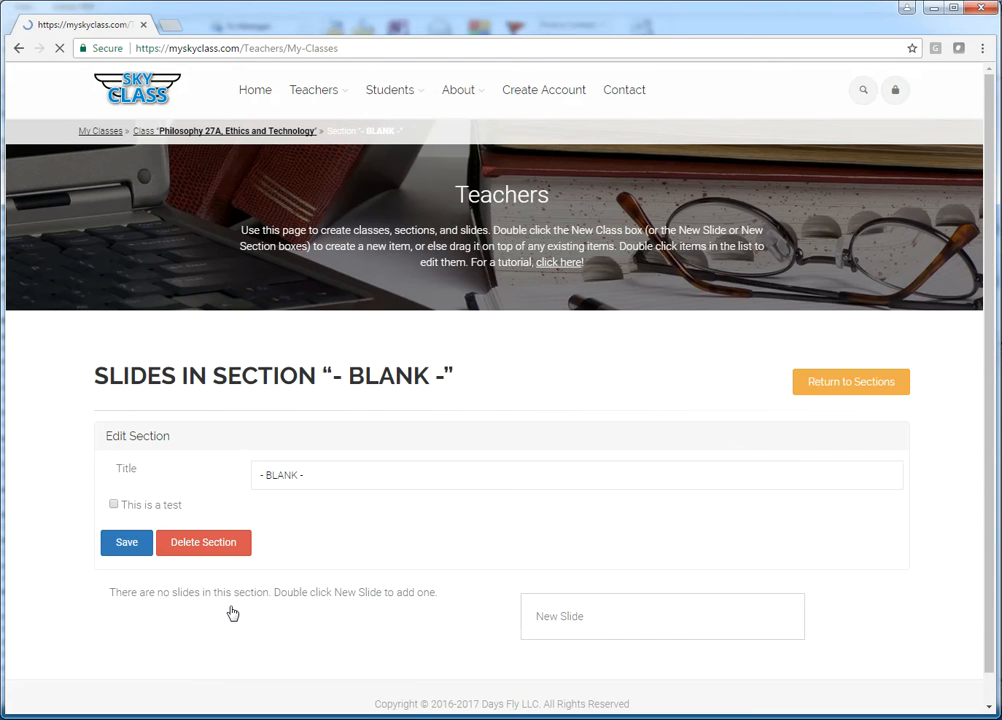
# Step: Title the blank section "Test", mark it as a test, and save it
pyautogui.moveTo(336, 474); pyautogui.dragTo(206, 472)
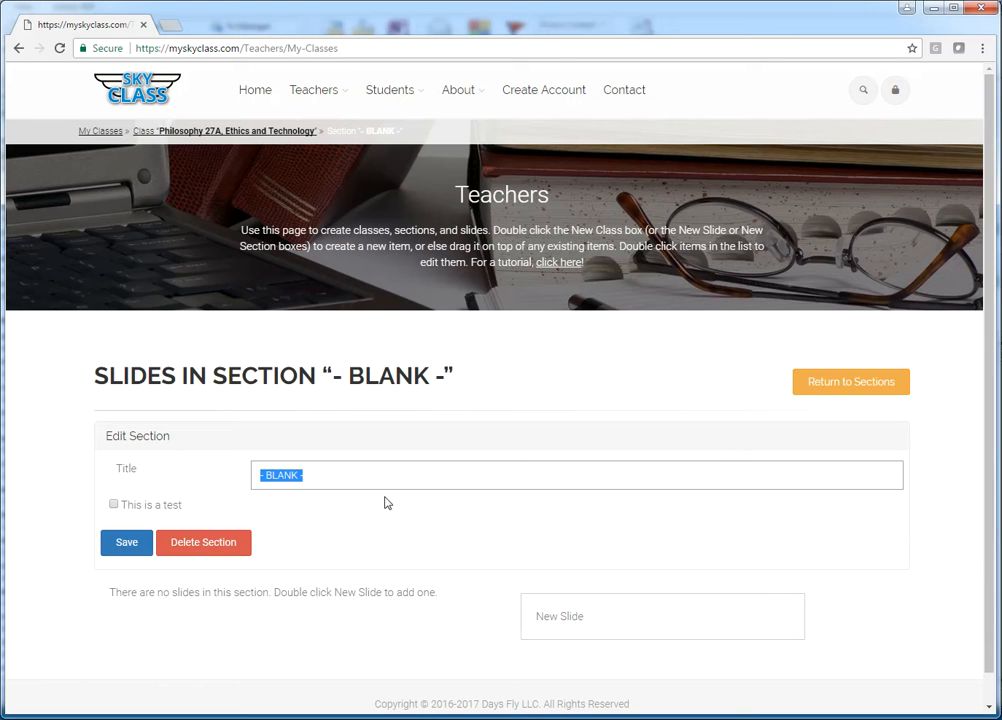
pyautogui.write('Test')
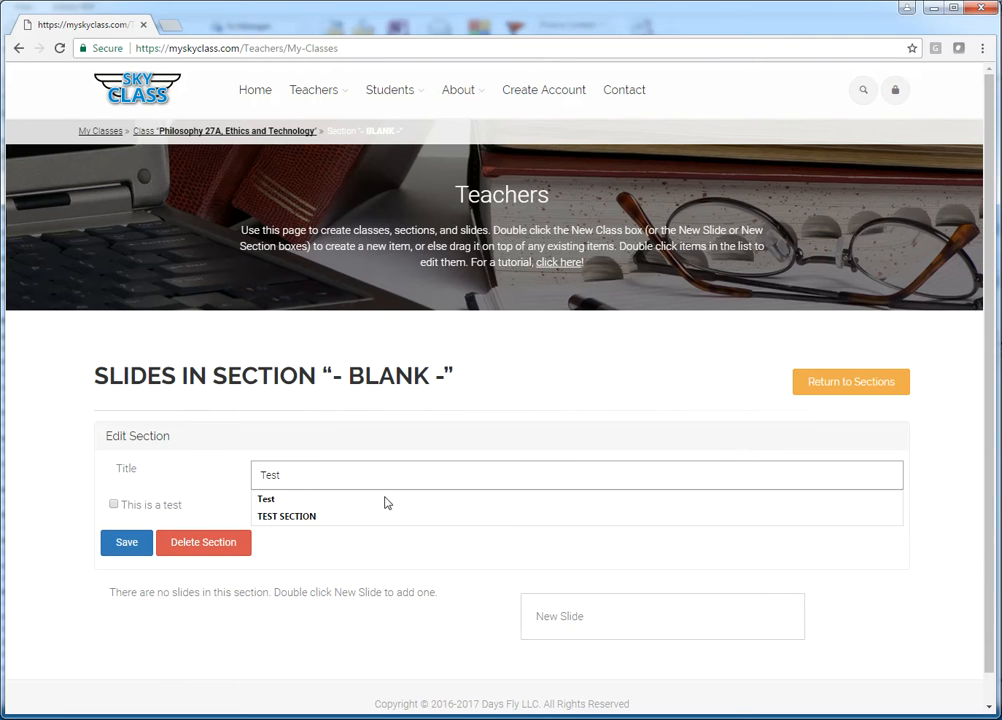
pyautogui.click(376, 549)
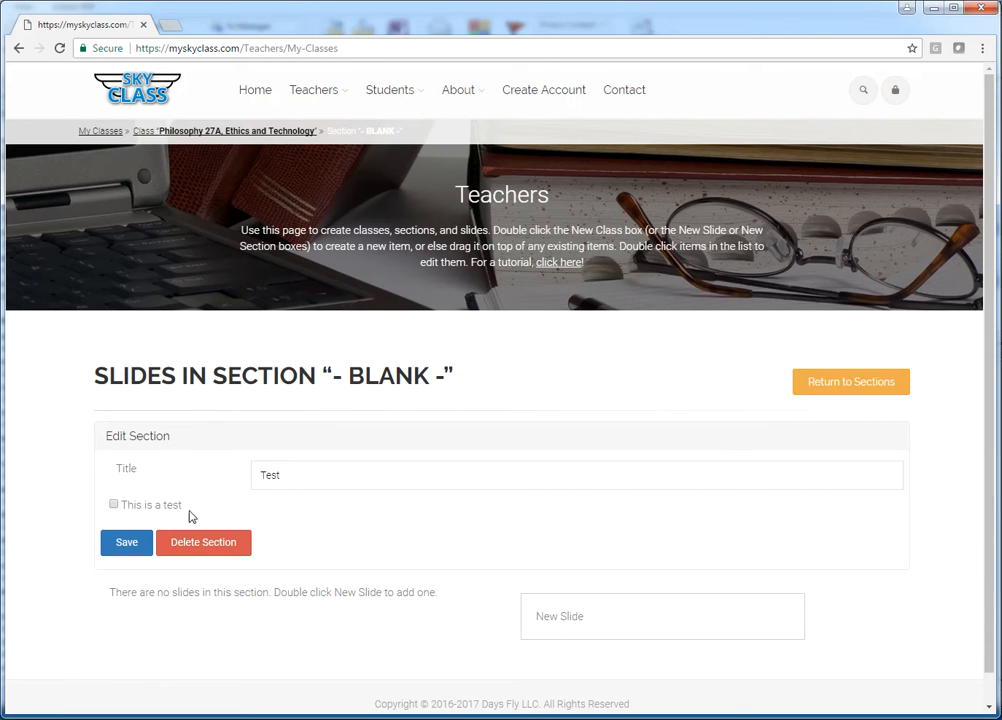
pyautogui.click(114, 505)
pyautogui.click(135, 548)
# Step: Add two new slides to the "Test" section
pyautogui.scroll(-1, 520, 540)
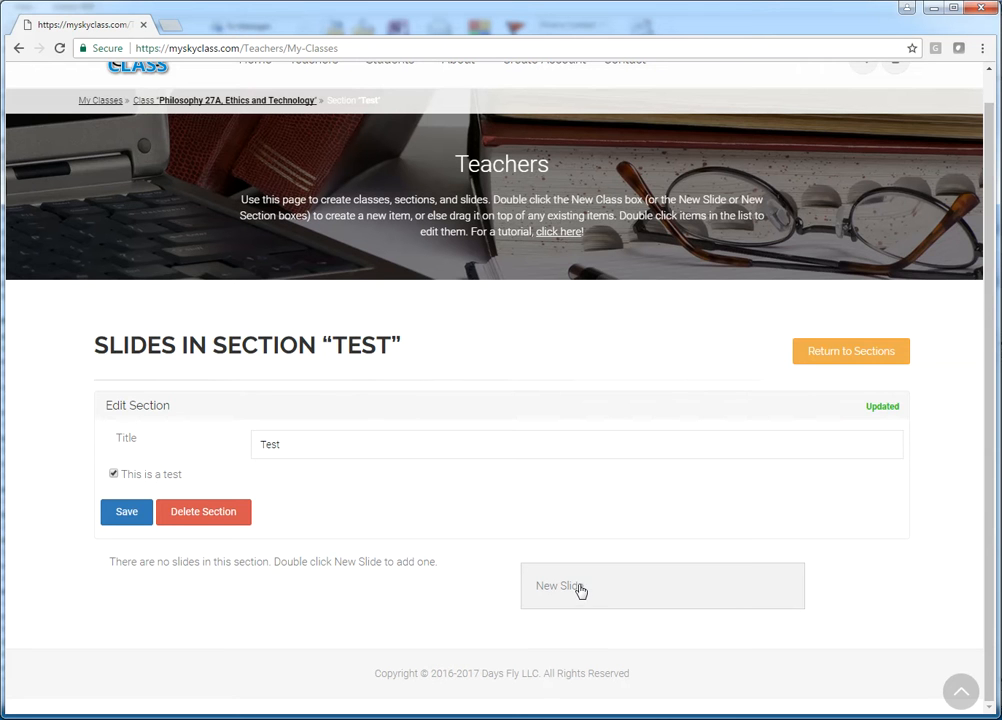
pyautogui.doubleClick(637, 599)
pyautogui.scroll(-1, 496, 543)
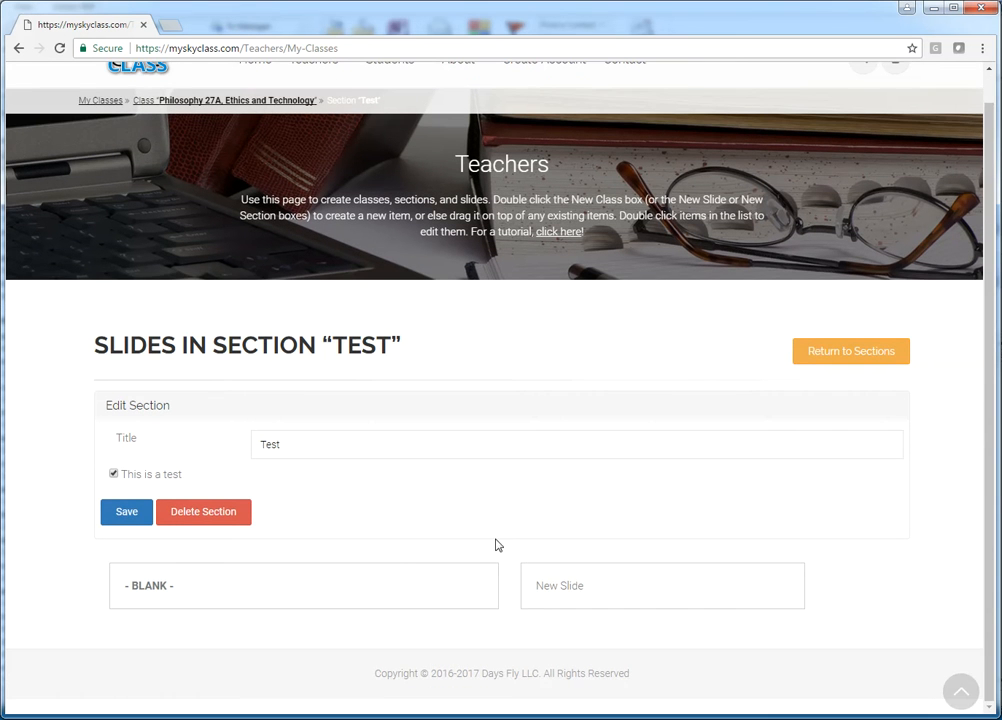
pyautogui.doubleClick(558, 591)
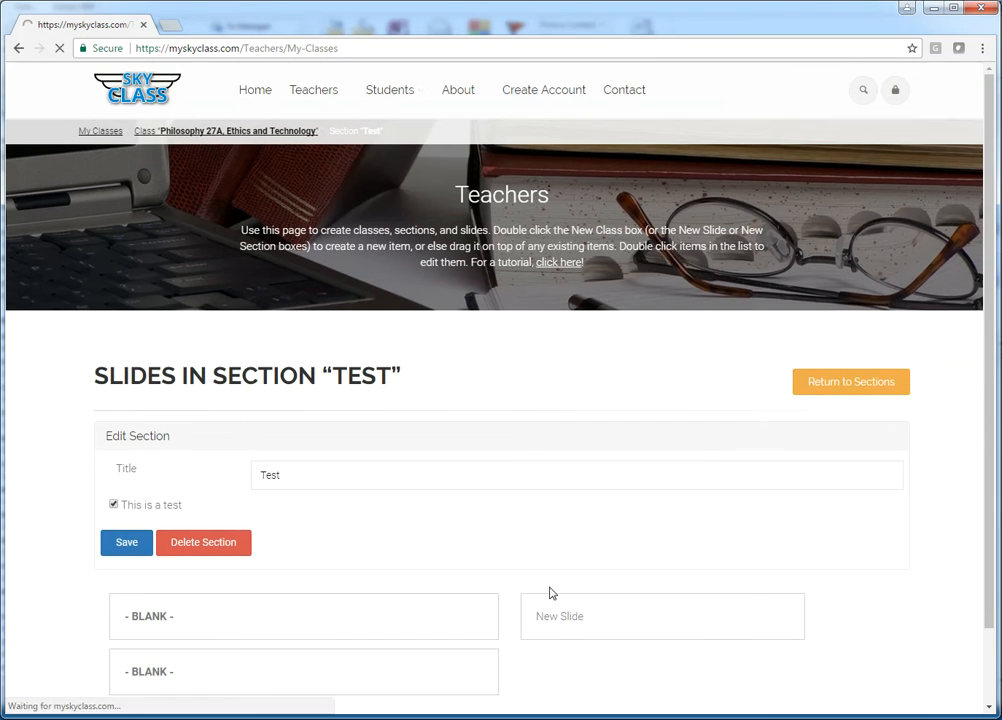
# Step: Open the first blank slide, title it "Question 1", and include the title in the slide
pyautogui.scroll(-2, 407, 557)
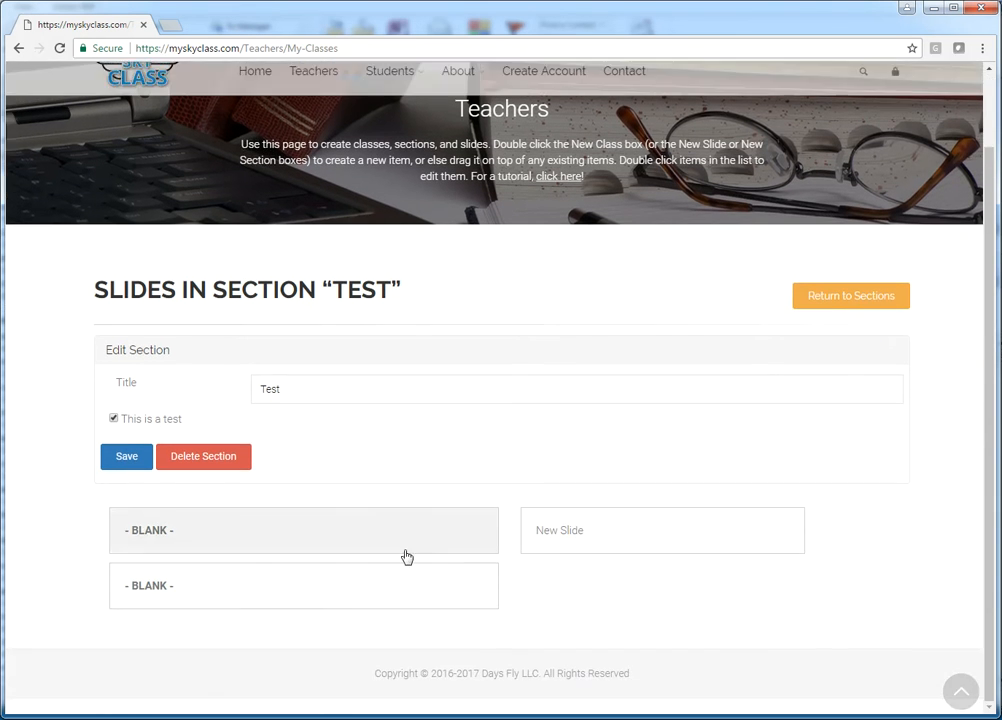
pyautogui.doubleClick(228, 543)
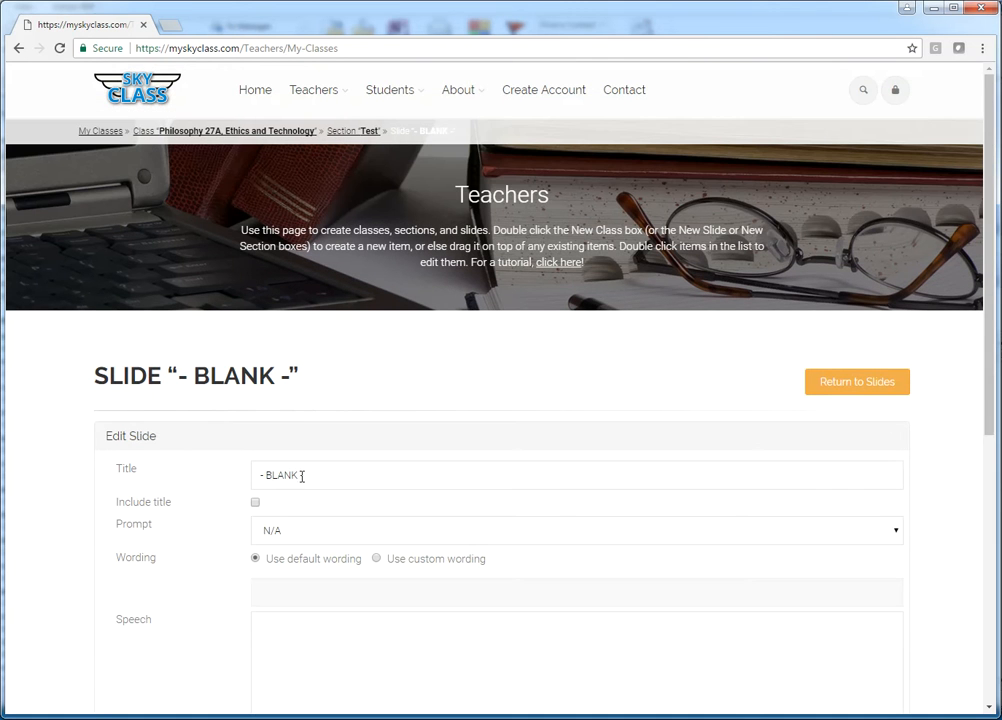
pyautogui.moveTo(264, 474); pyautogui.dragTo(143, 487)
pyautogui.write('Question 1')
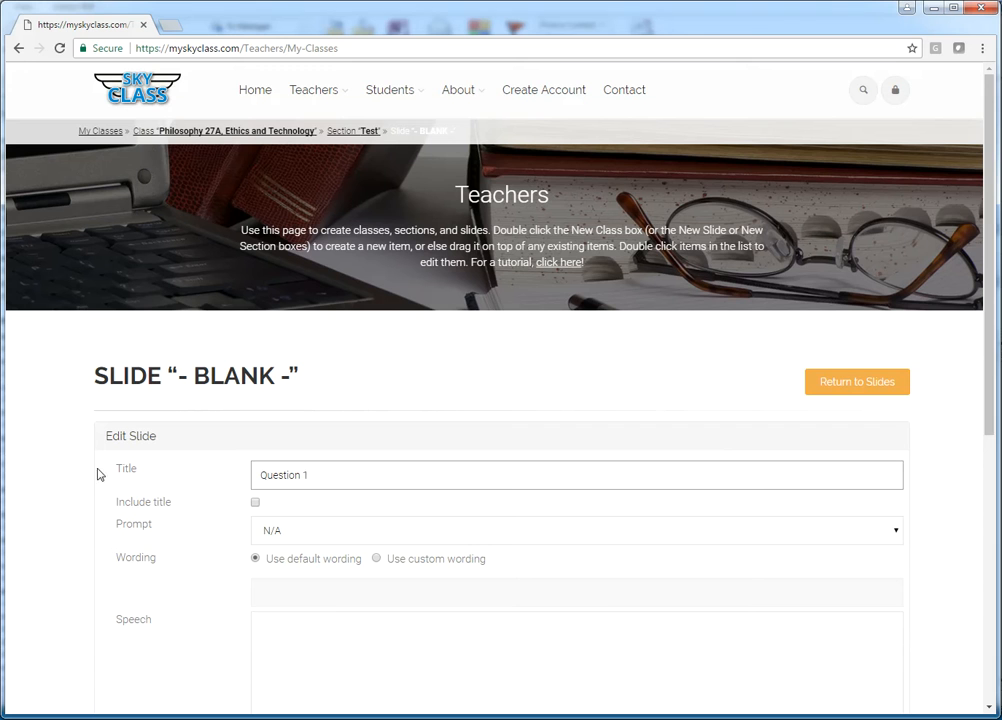
pyautogui.click(210, 523)
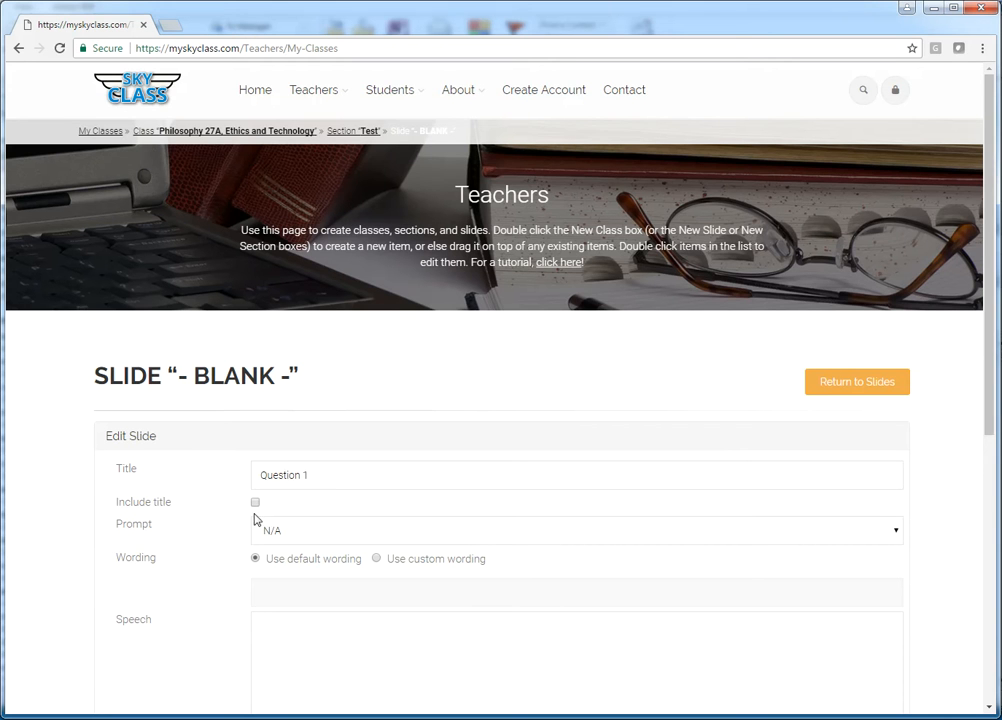
pyautogui.click(255, 503)
# Step: Enter "Do you seek the holy grail?" as the slide's speech and set its prompt to Yes/No
pyautogui.scroll(-2, 175, 586)
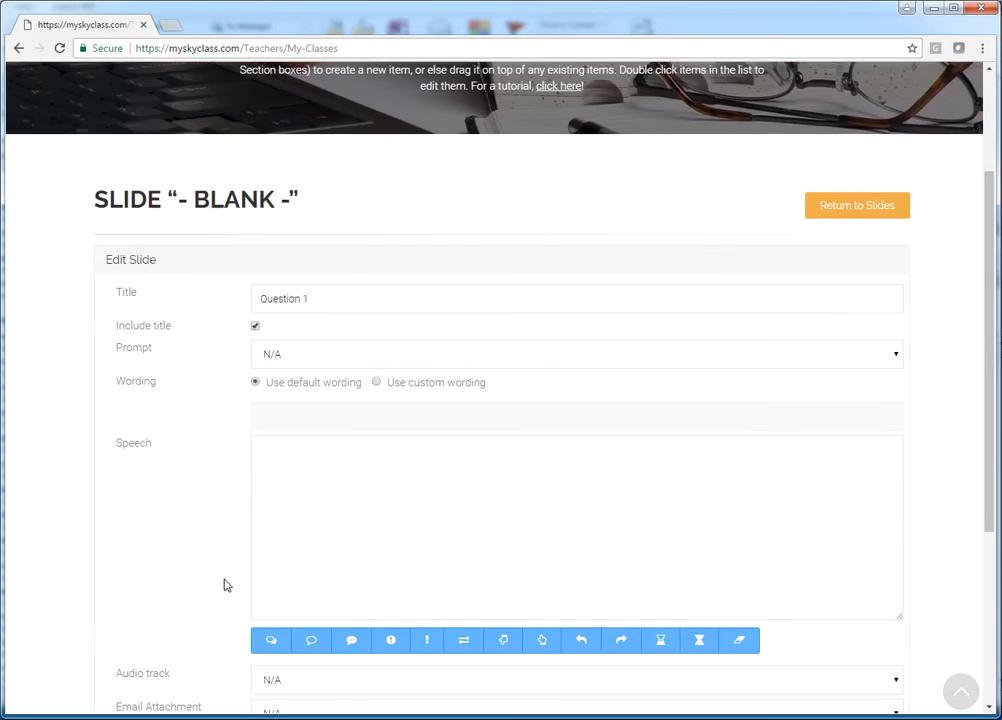
pyautogui.click(341, 456)
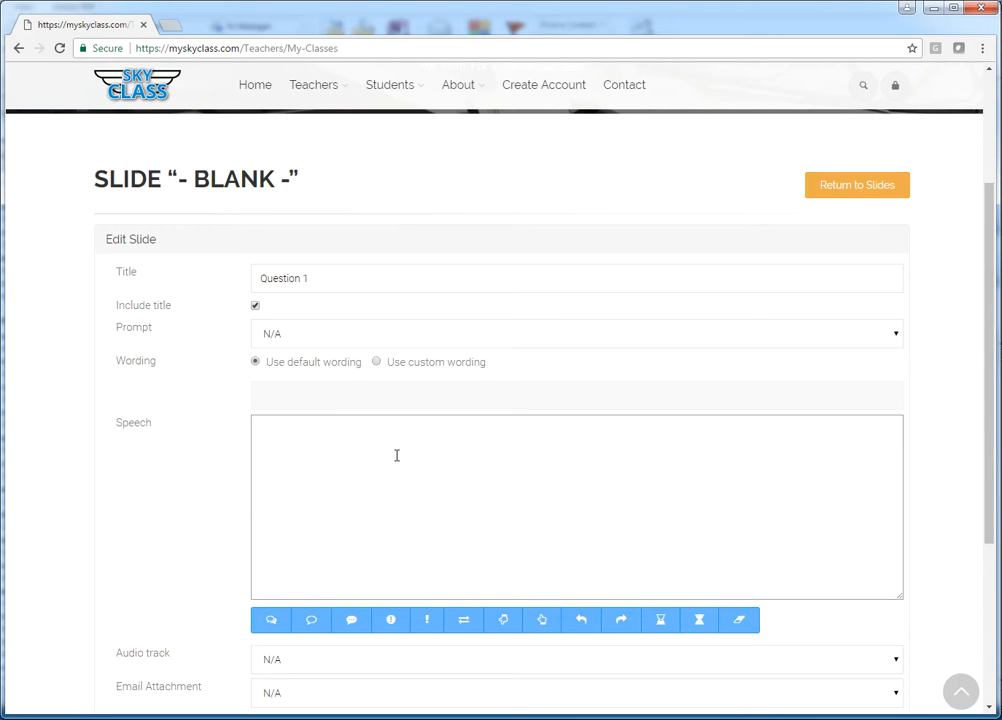
pyautogui.write('Do you')
pyautogui.write(' seek the holy')
pyautogui.write(' gran')
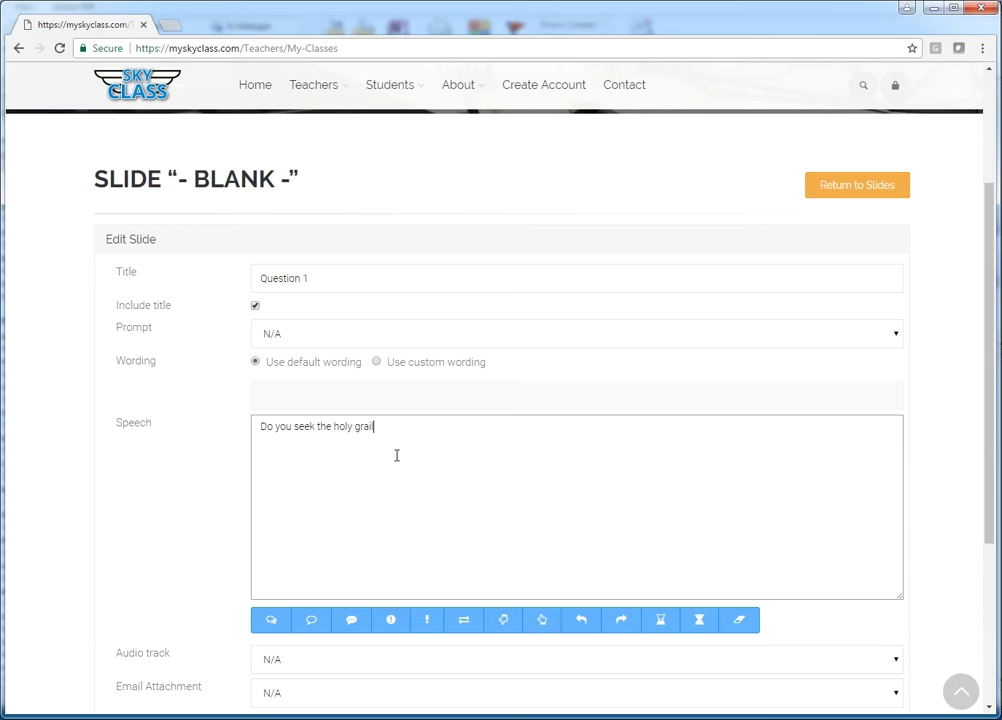
pyautogui.click(324, 337)
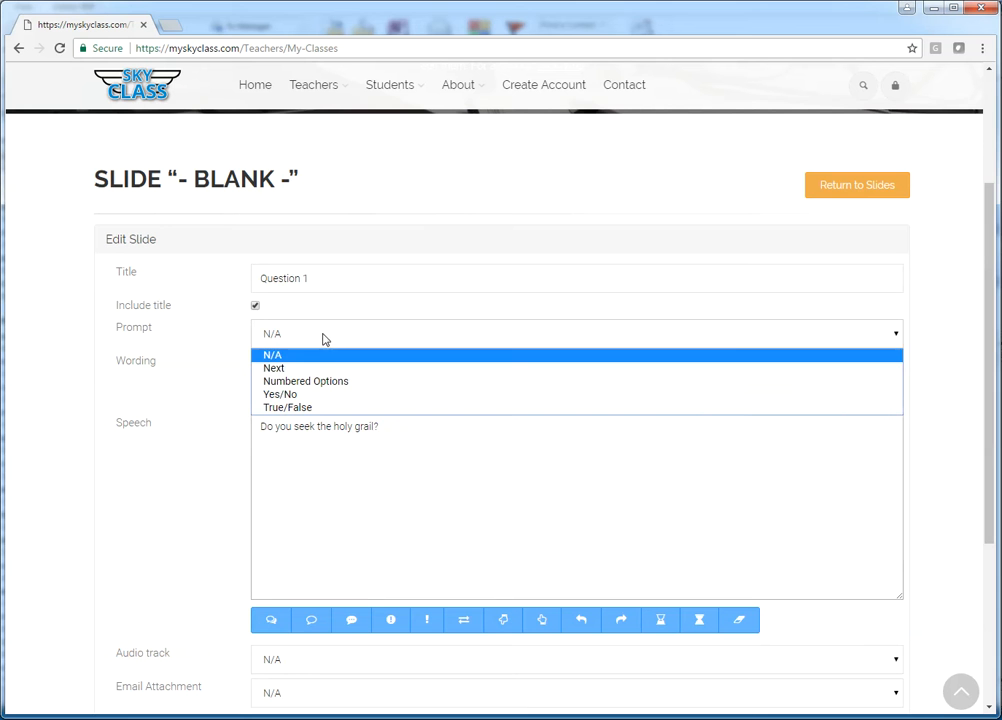
pyautogui.click(312, 402)
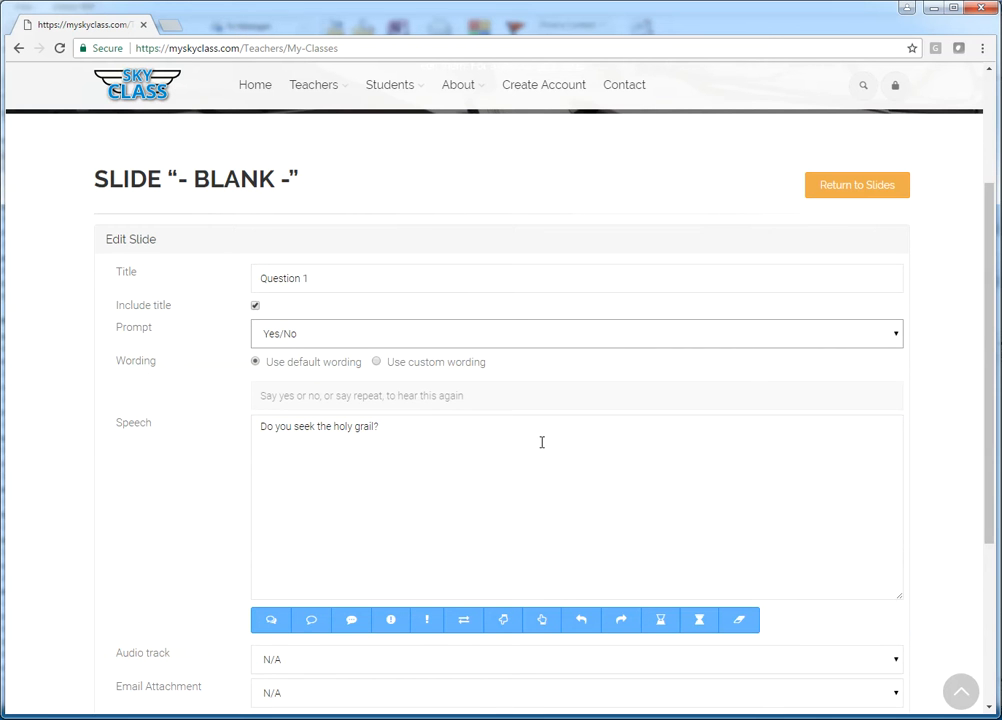
# Step: Enable indicating whether the question was answered correctly and save the "Question 1" slide
pyautogui.scroll(-3, 323, 494)
pyautogui.scroll(3, 472, 197)
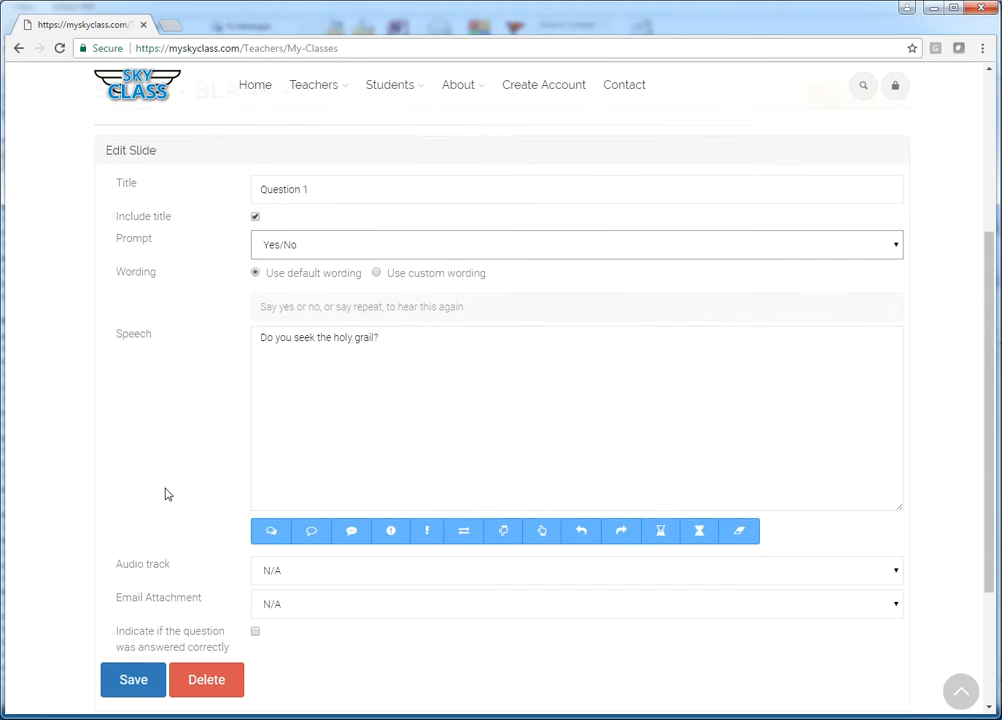
pyautogui.scroll(-3, 165, 494)
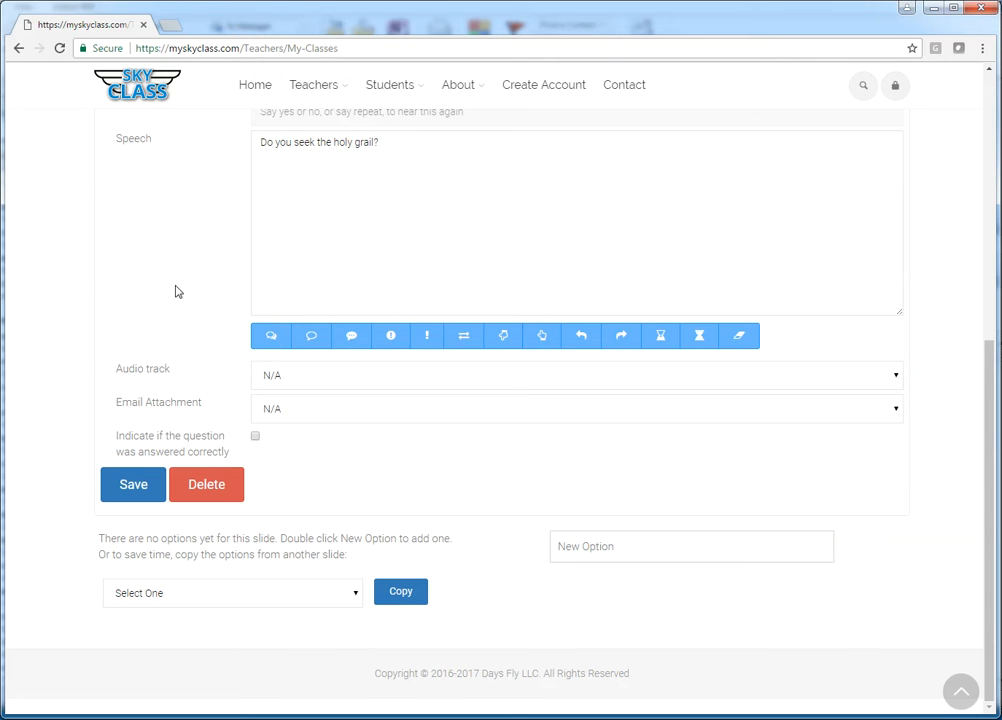
pyautogui.click(255, 438)
pyautogui.scroll(1, 492, 517)
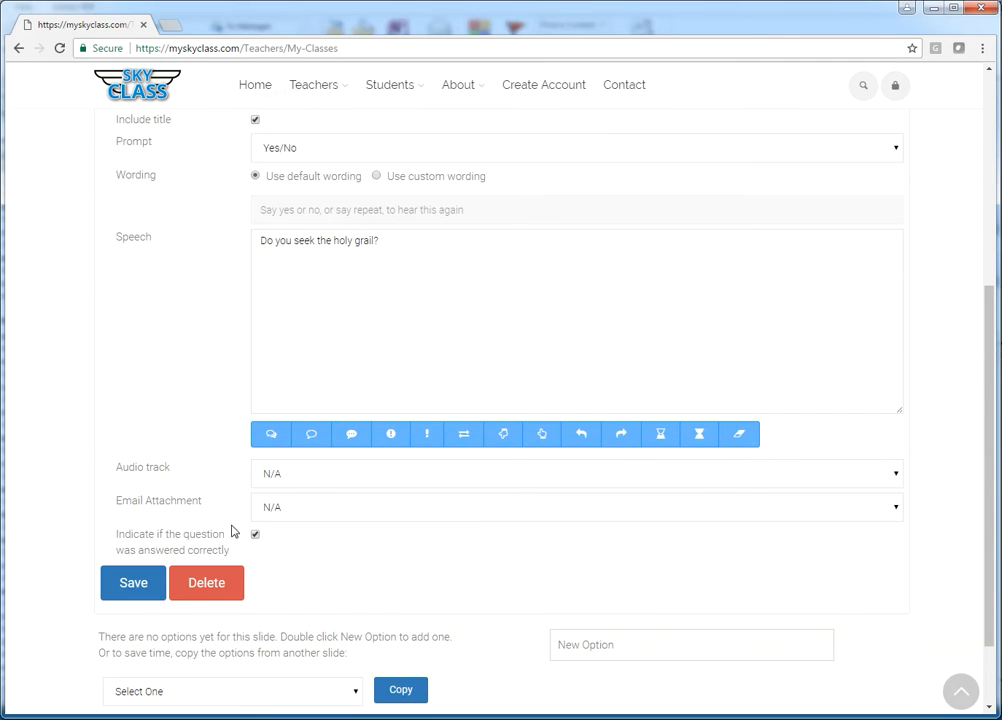
pyautogui.click(110, 587)
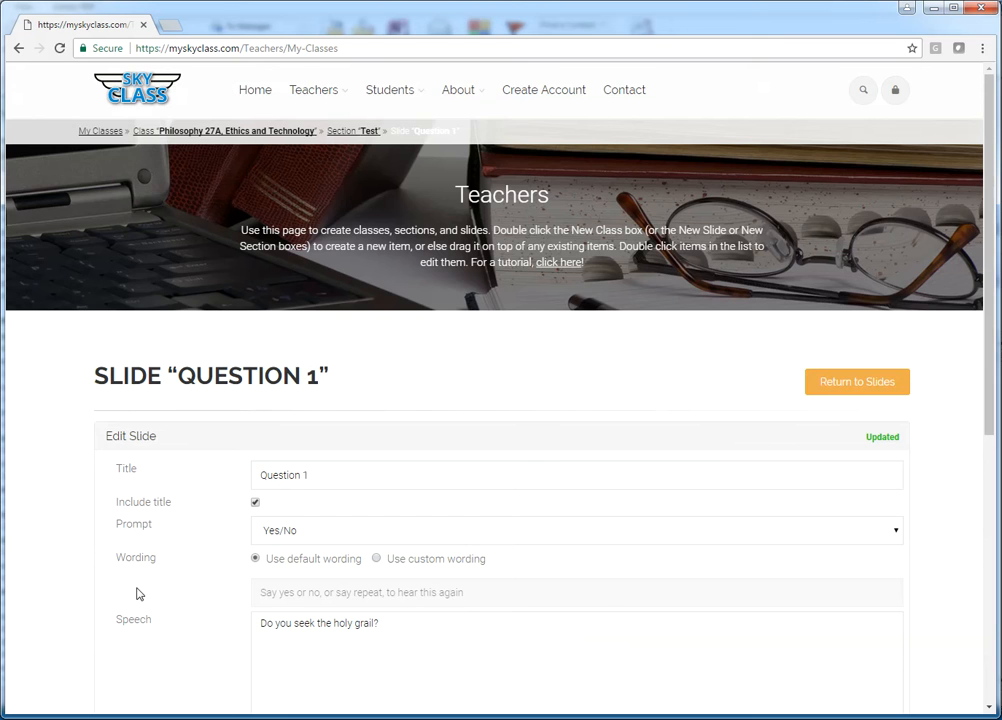
# Step: Return from the "Question 1" slide to the list of slides in the "Test" section
pyautogui.scroll(-3, 517, 532)
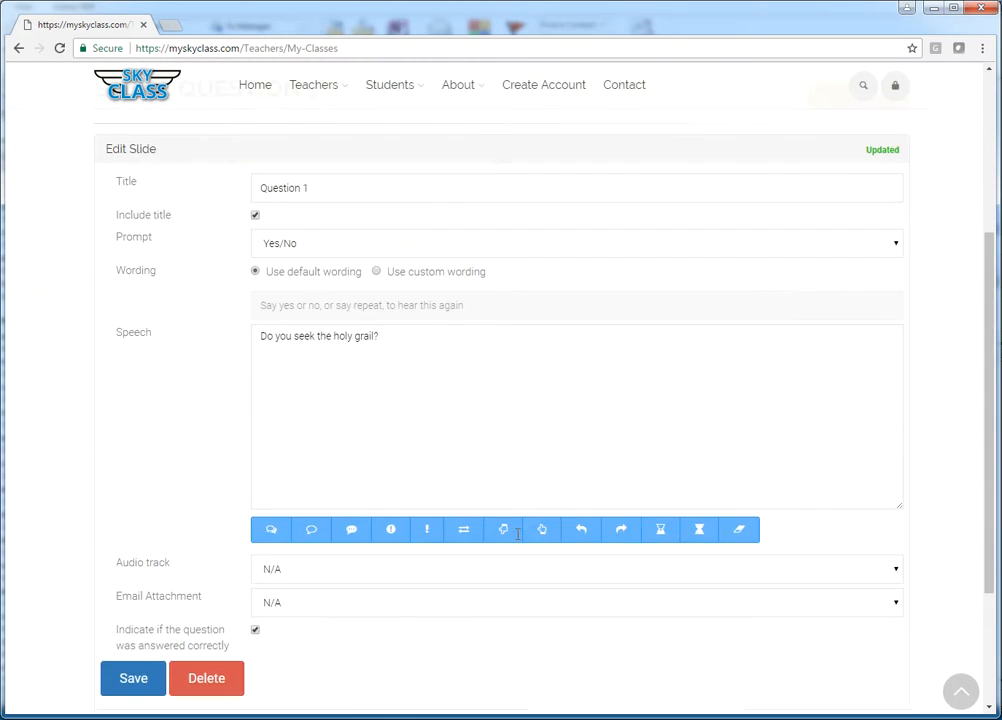
pyautogui.scroll(1, 554, 491)
pyautogui.scroll(1, 554, 491)
pyautogui.click(846, 289)
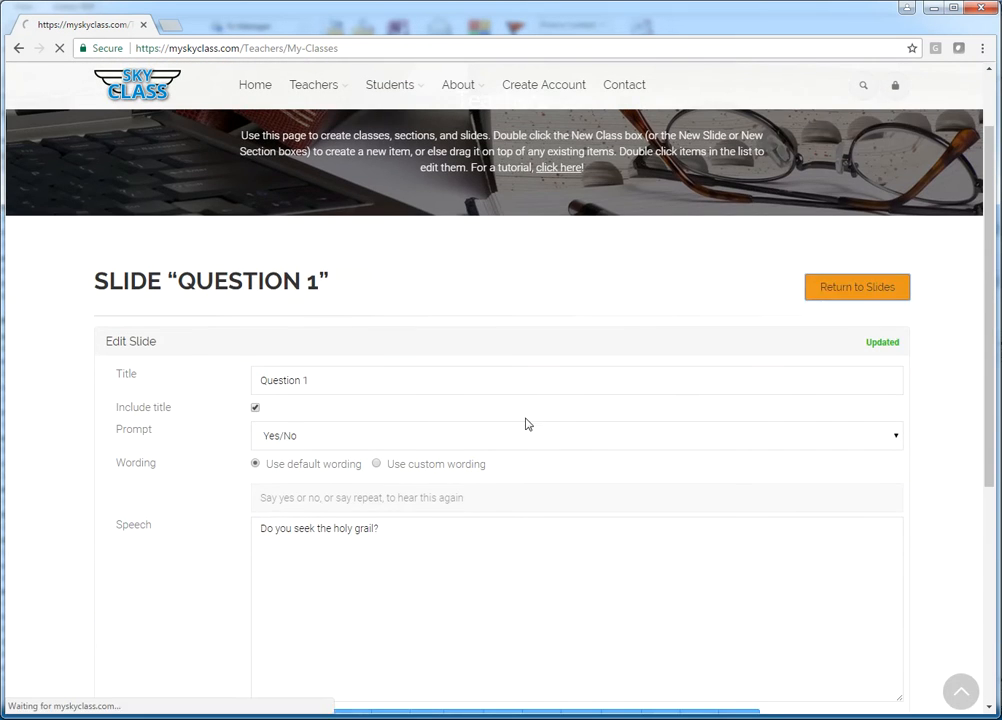
# Step: Open the remaining blank slide and title it "Results"
pyautogui.scroll(-1, 493, 457)
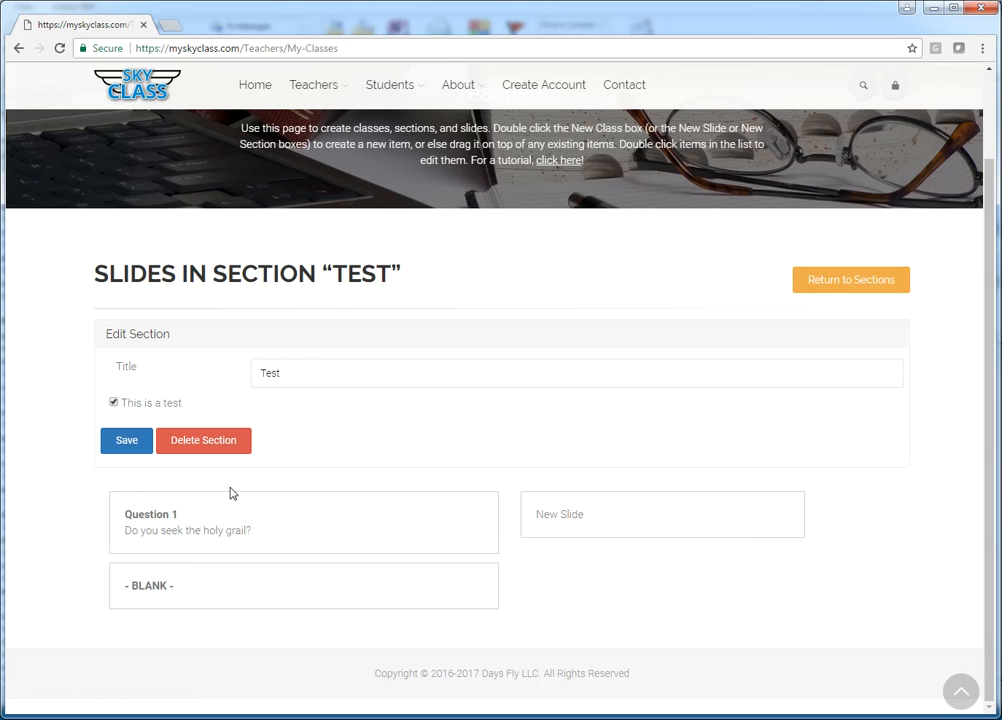
pyautogui.doubleClick(197, 590)
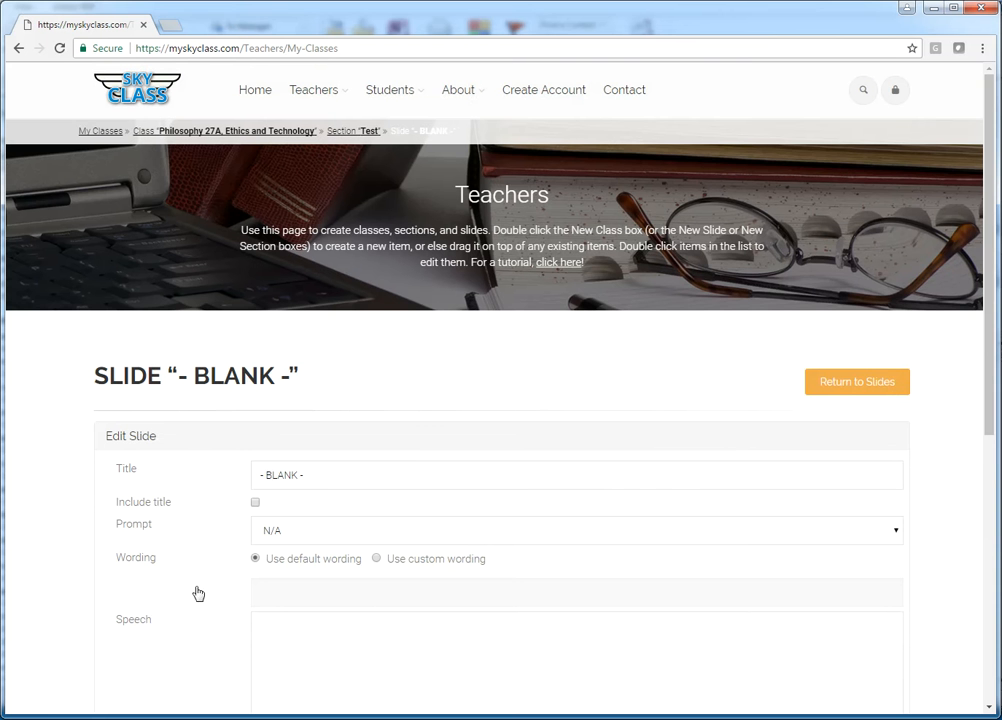
pyautogui.moveTo(358, 472); pyautogui.dragTo(107, 465)
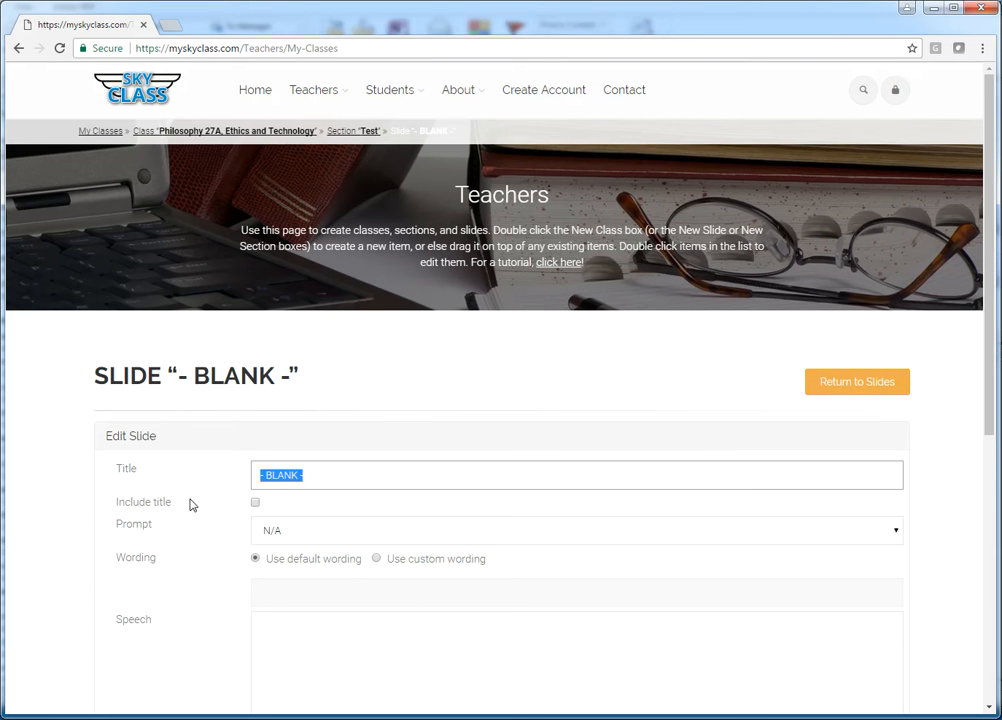
pyautogui.write('Results')
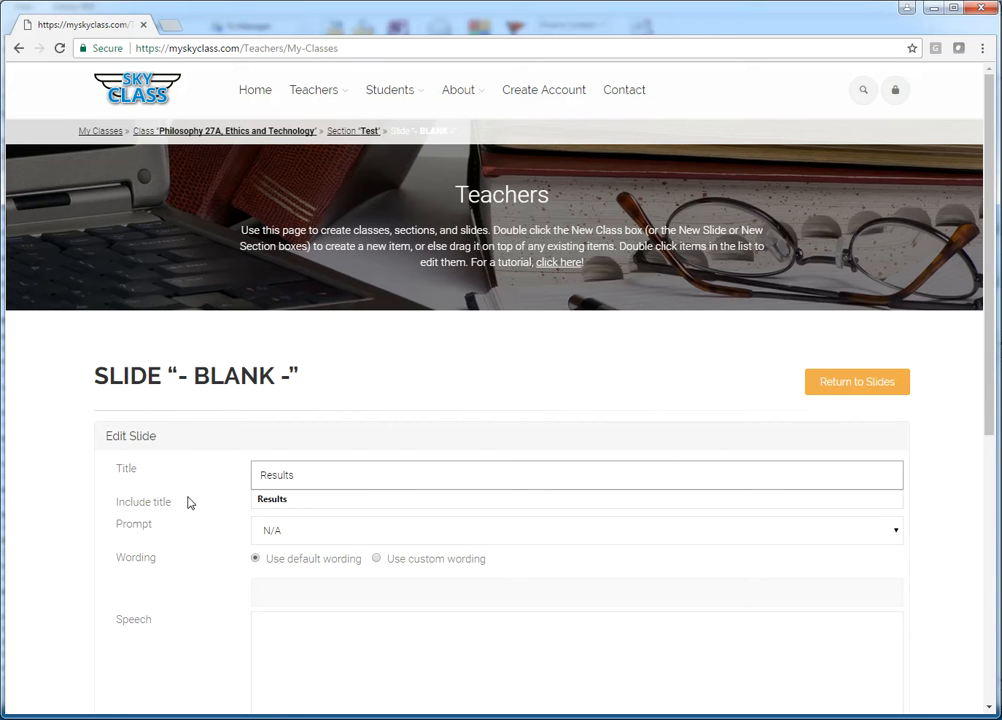
pyautogui.click(190, 504)
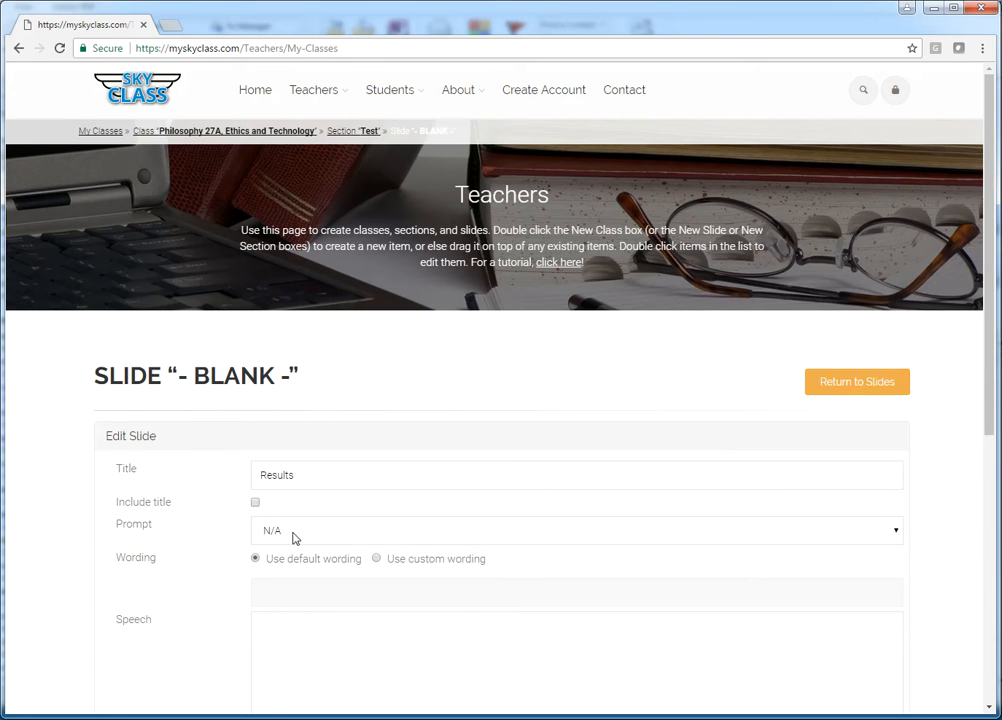
# Step: Begin the "Results" slide's speech with "Thank you for completing the test. Out of [questions]"
pyautogui.scroll(-2, 206, 532)
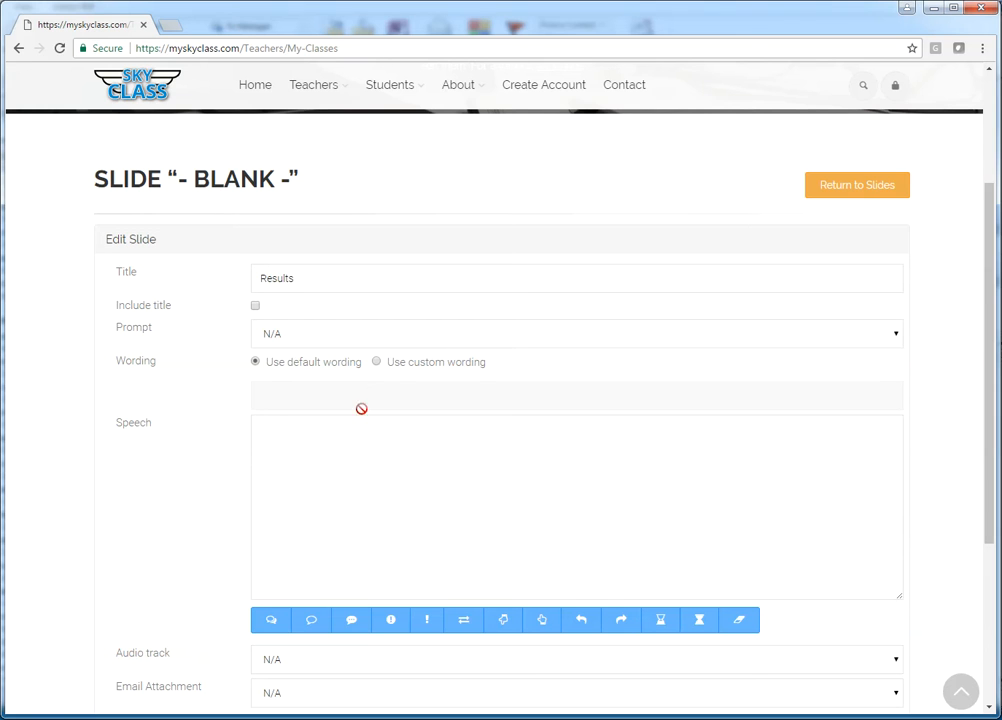
pyautogui.click(341, 485)
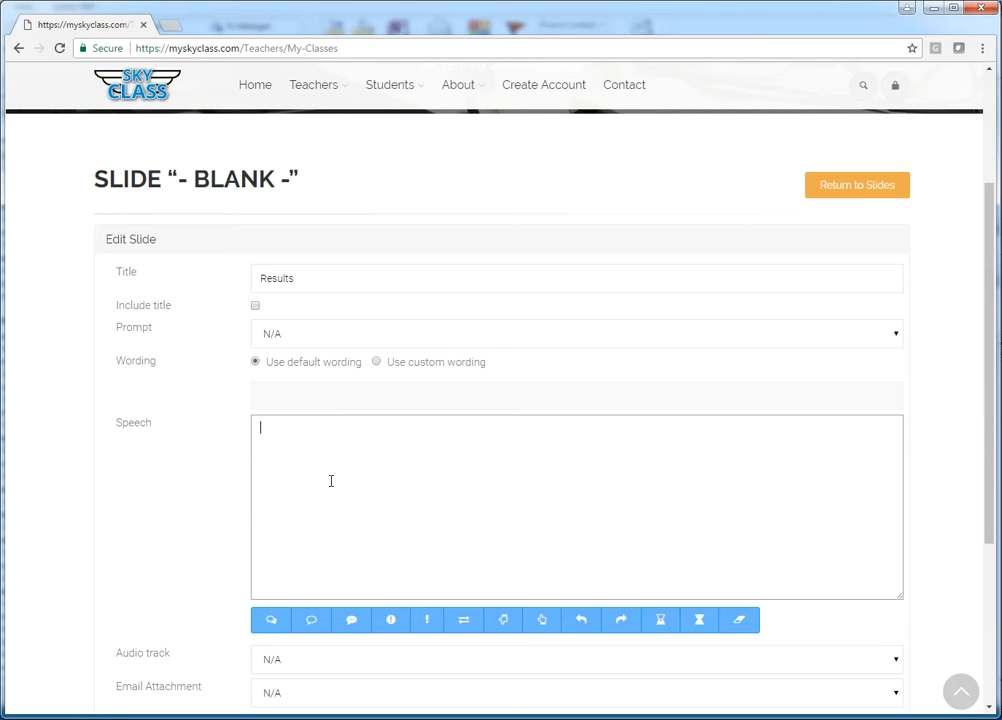
pyautogui.write('Thank you for completing th')
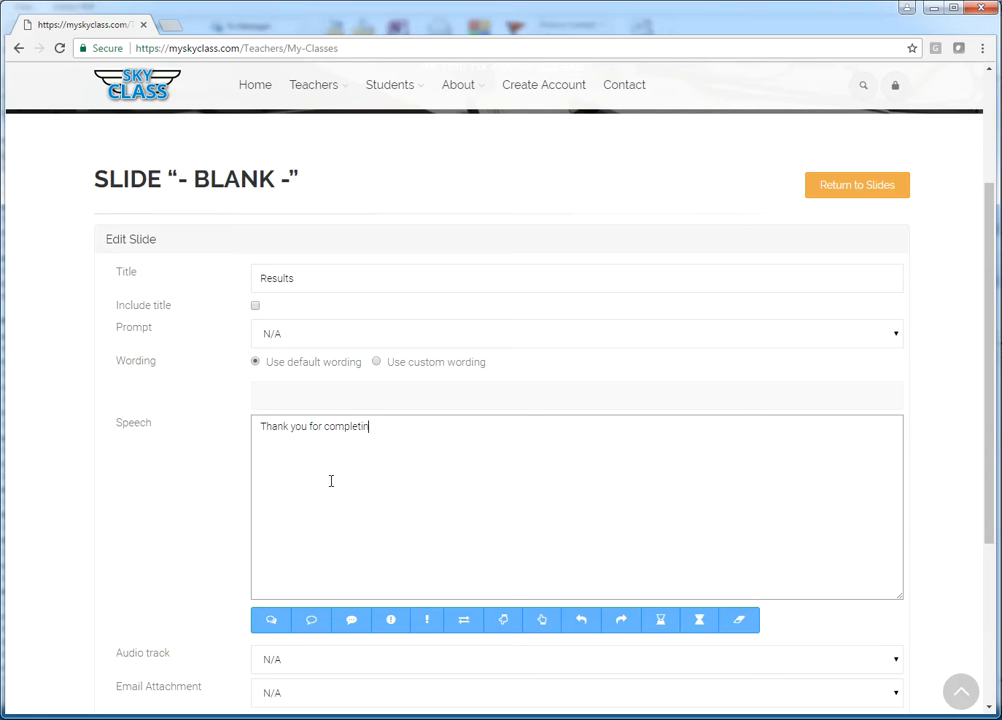
pyautogui.press('BackSpace')
pyautogui.press('BackSpace')
pyautogui.write('the test. O')
pyautogui.write('ut of')
pyautogui.write('[questions')
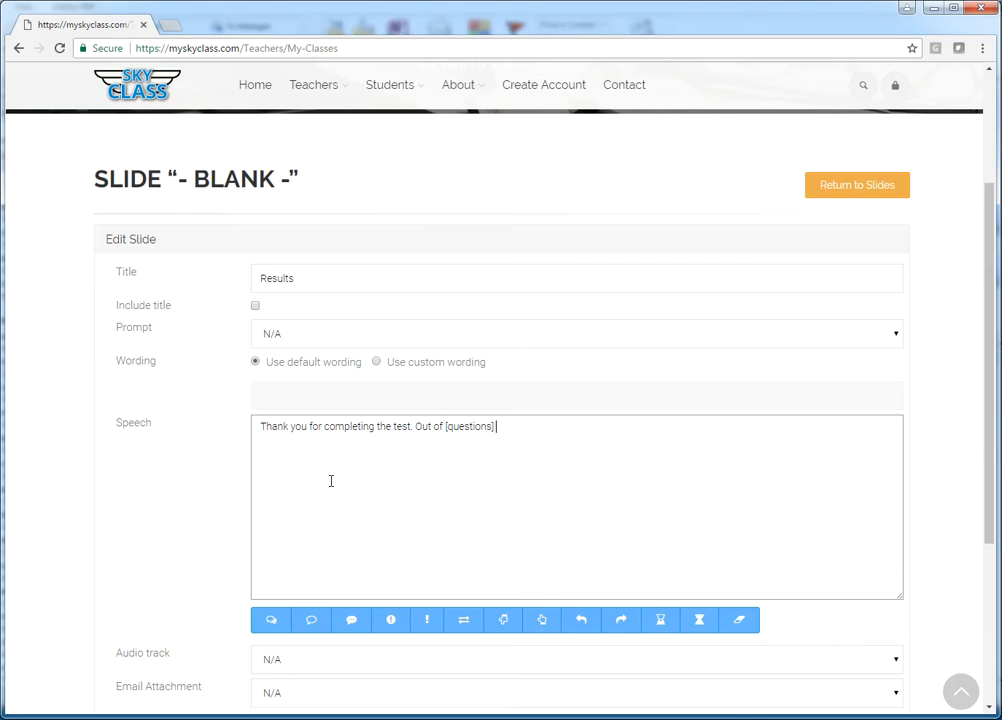
# Step: Continue the speech with "questions, you got [right] right, and you missed [wrong] questions."
pyautogui.write('questyio')
pyautogui.write('ions, you got [right')
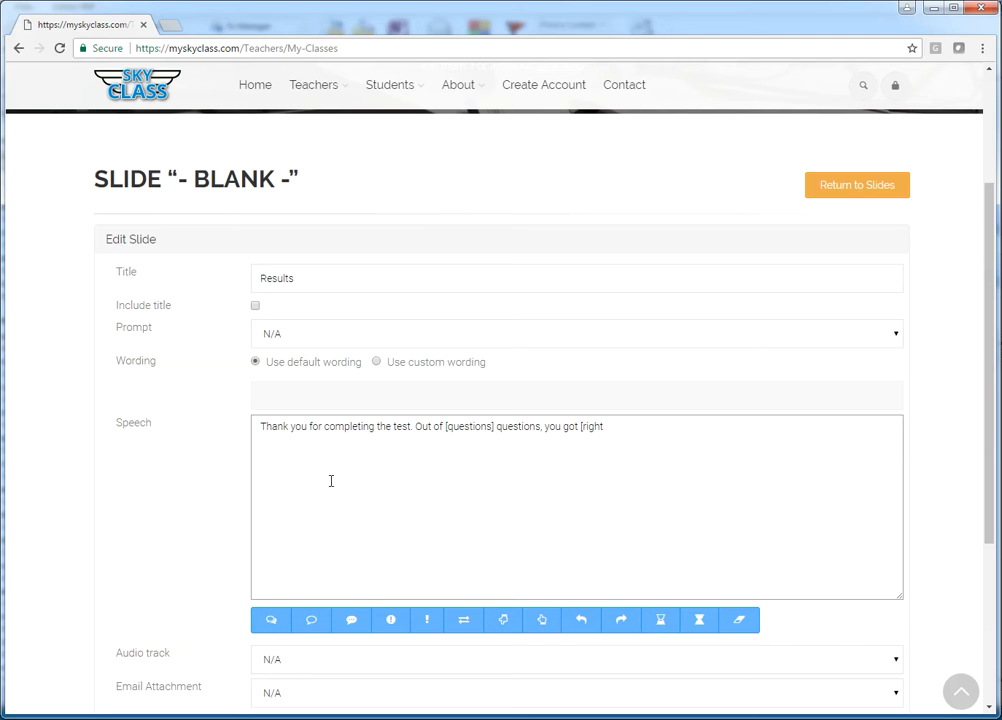
pyautogui.write('] right, and you missed [w')
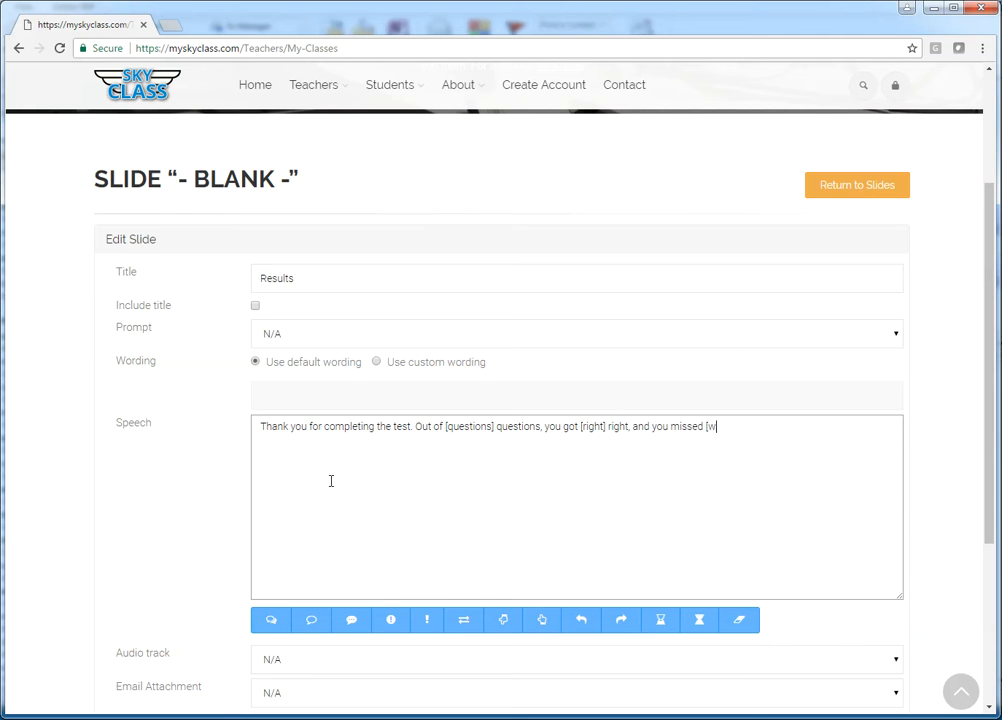
pyautogui.write('rong] questions.')
# Step: Remove the final word "questions" from the speech so that it ends with "you missed [wrong]."
pyautogui.scroll(-2, 176, 464)
pyautogui.click(650, 275)
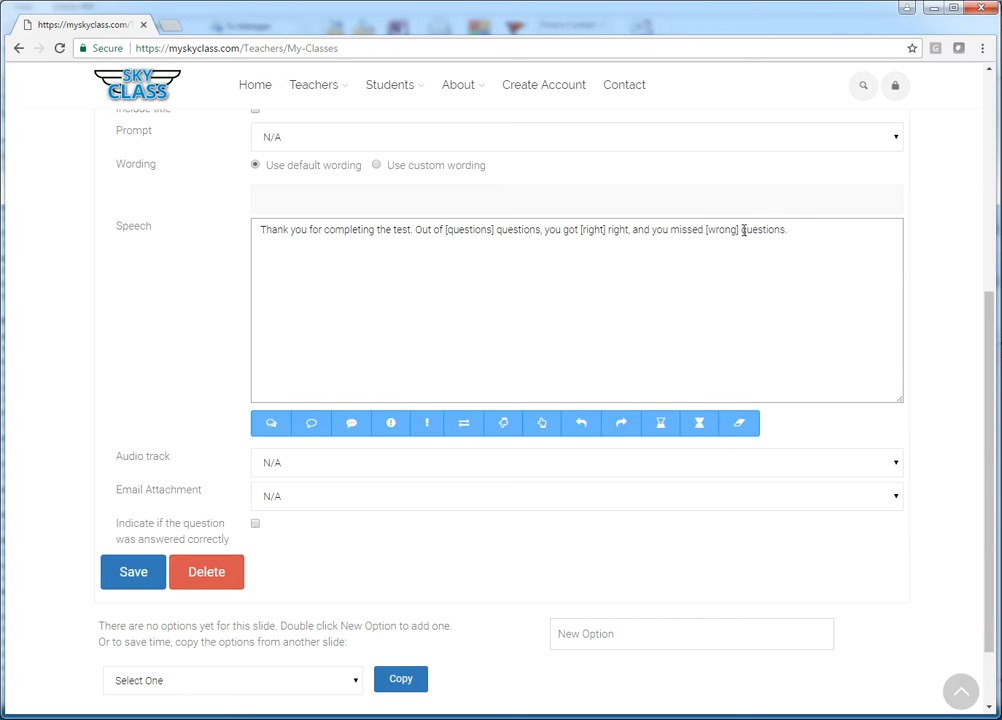
pyautogui.moveTo(744, 230); pyautogui.dragTo(785, 234)
pyautogui.press('BackSpace')
pyautogui.press('BackSpace')
# Step: Set the "Results" slide's prompt to Next with the default wording and save the slide
pyautogui.scroll(-1, 168, 273)
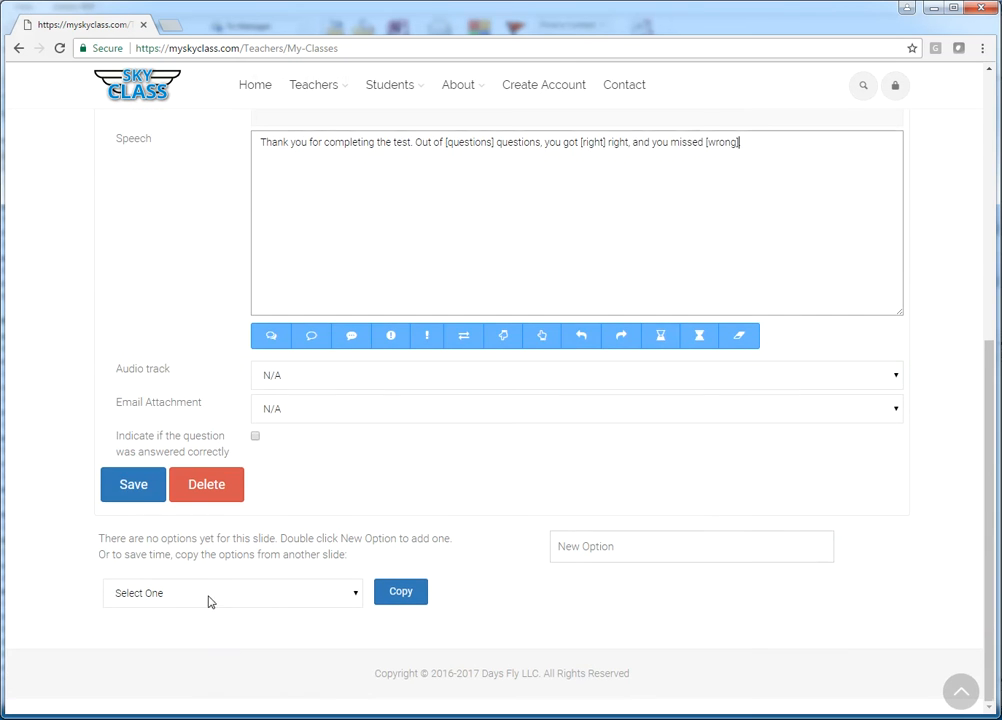
pyautogui.click(135, 486)
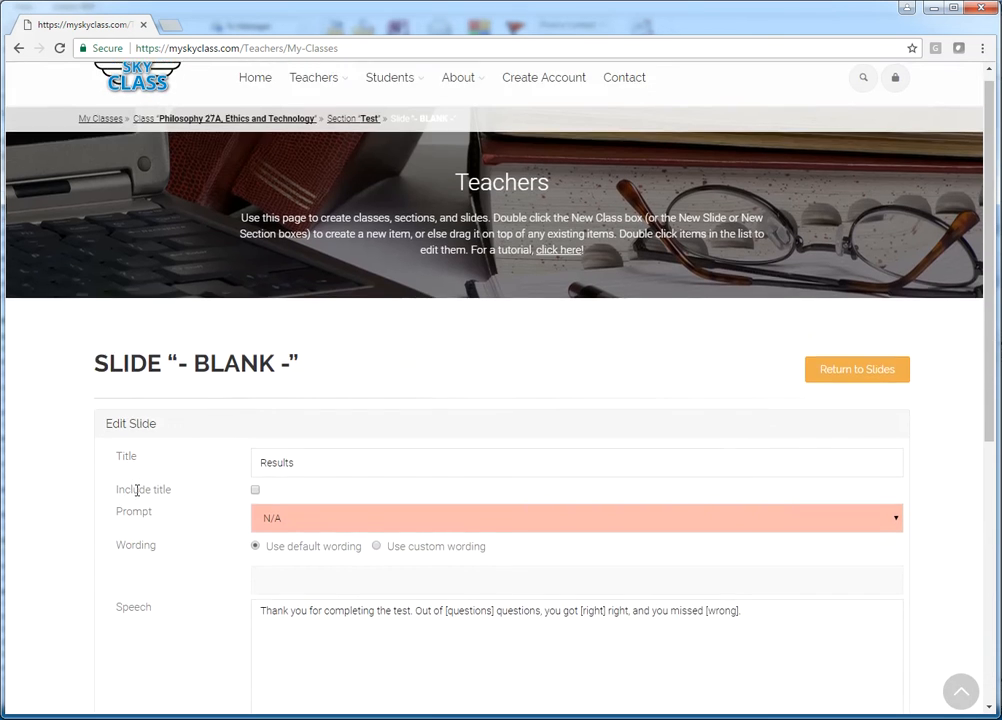
pyautogui.click(305, 533)
pyautogui.click(286, 566)
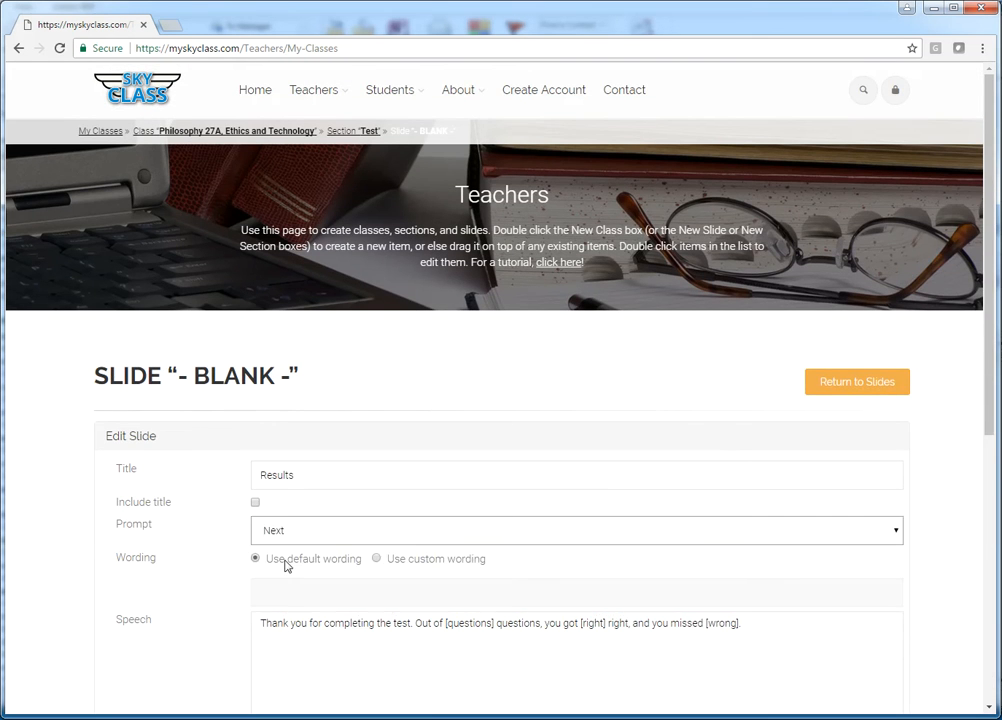
pyautogui.scroll(-3, 170, 540)
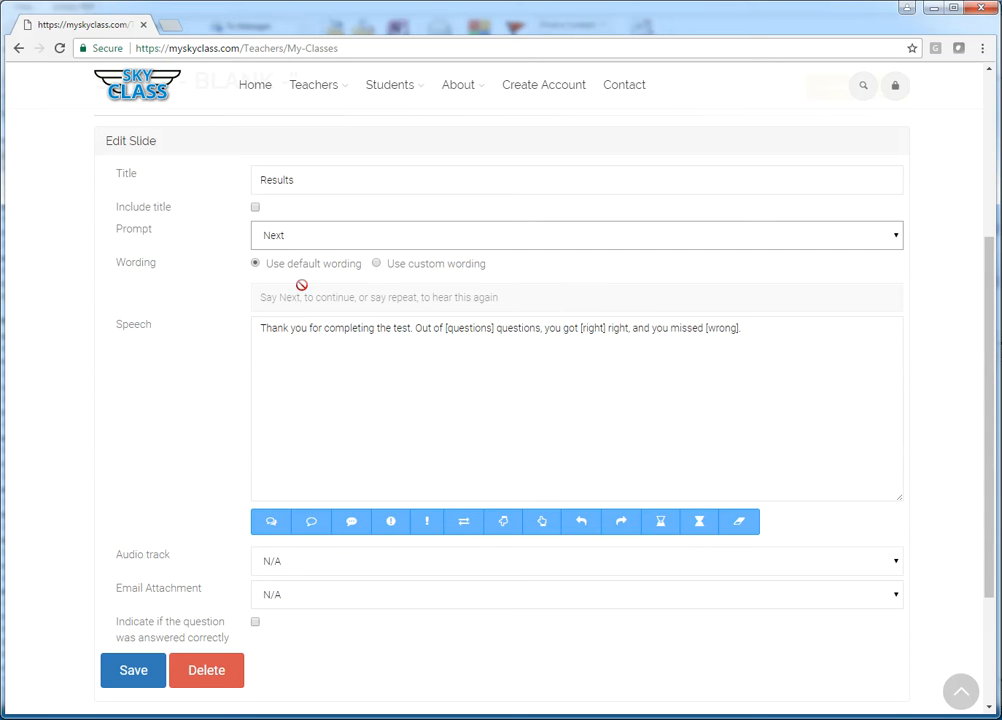
pyautogui.click(127, 680)
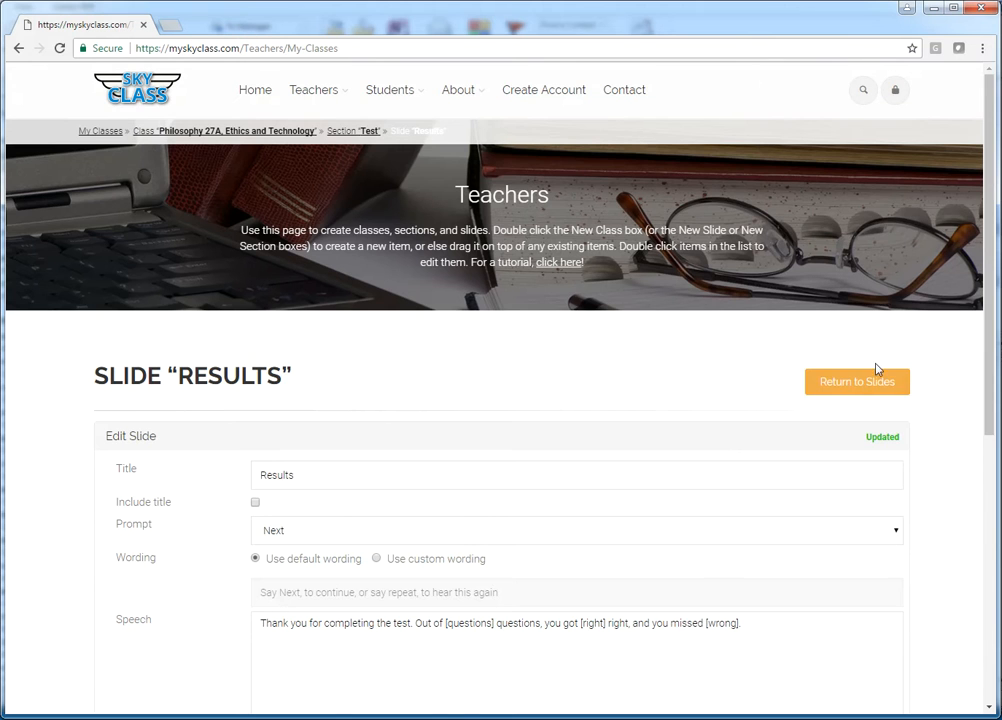
# Step: Return to the slides of the "Test" section and open the "Question 1" slide
pyautogui.click(853, 389)
pyautogui.scroll(-3, 500, 405)
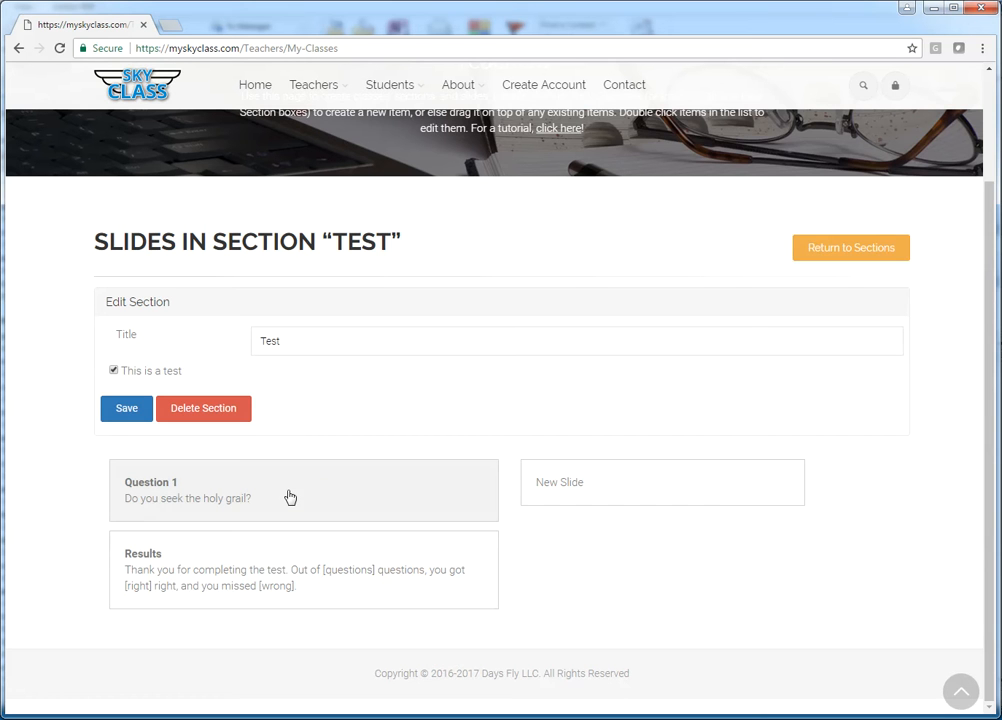
pyautogui.doubleClick(289, 497)
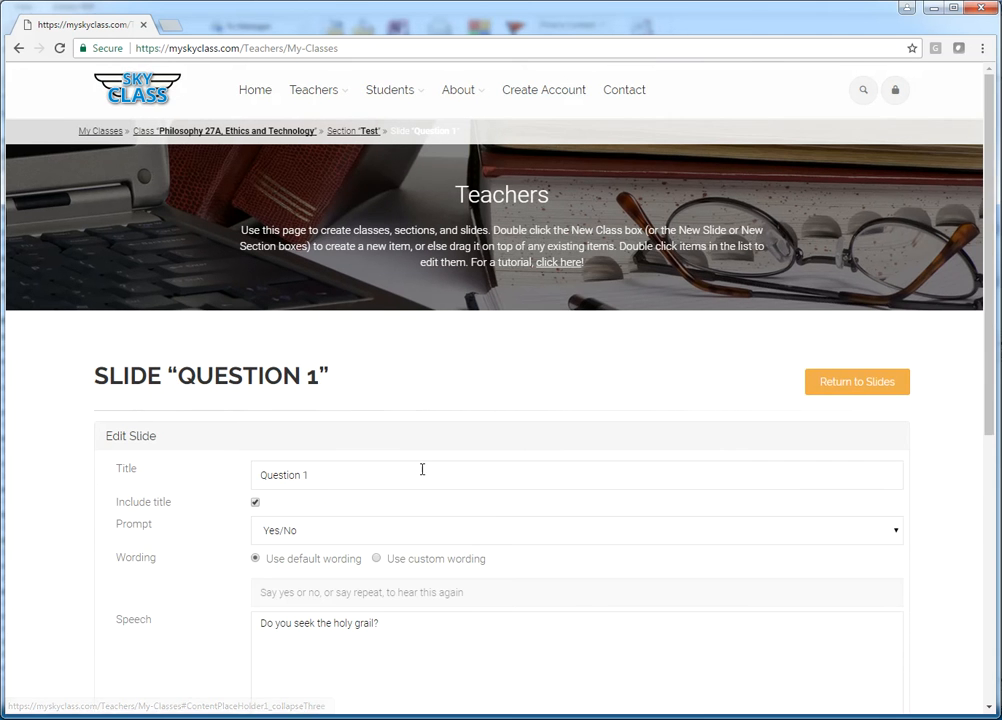
# Step: Collapse the "Question 1" slide's edit form and add two answer options, Yes and No
pyautogui.click(369, 430)
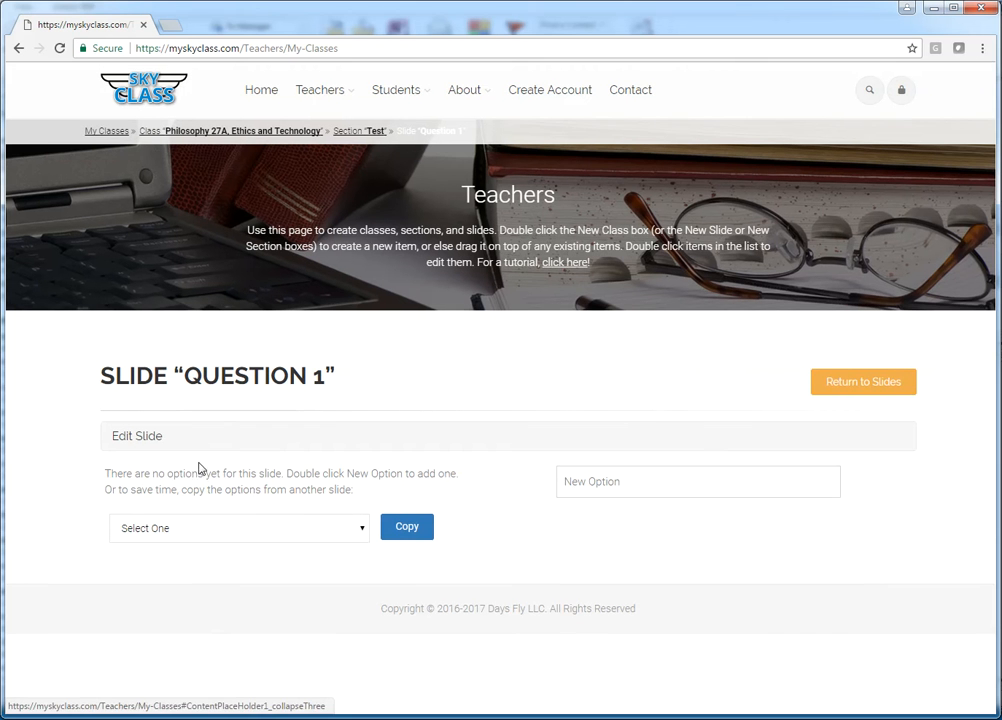
pyautogui.doubleClick(589, 487)
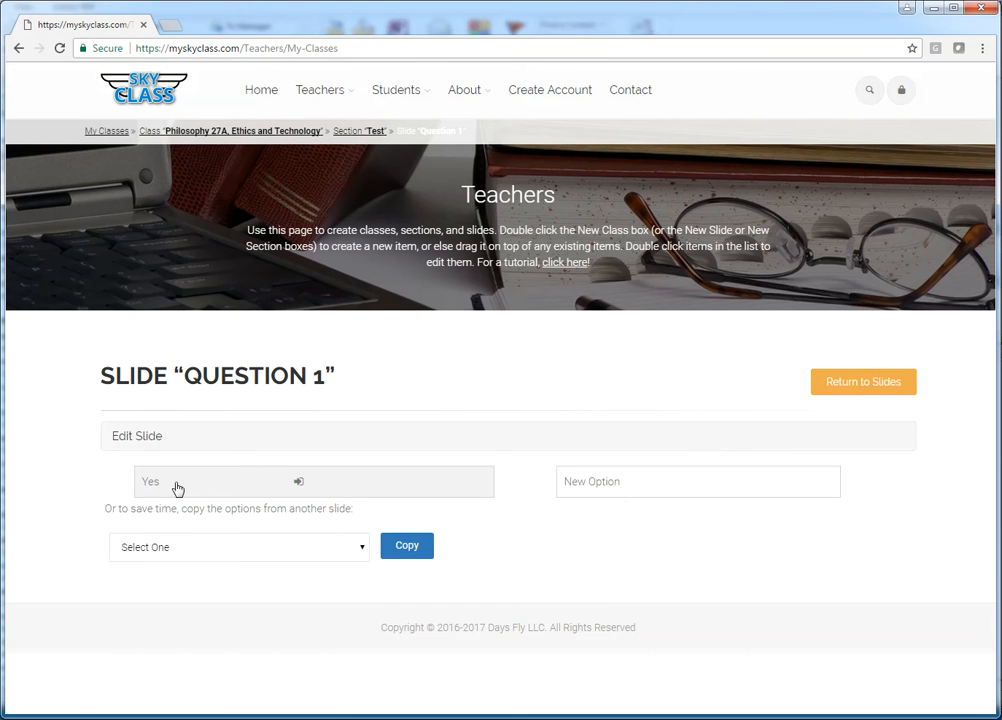
pyautogui.doubleClick(610, 483)
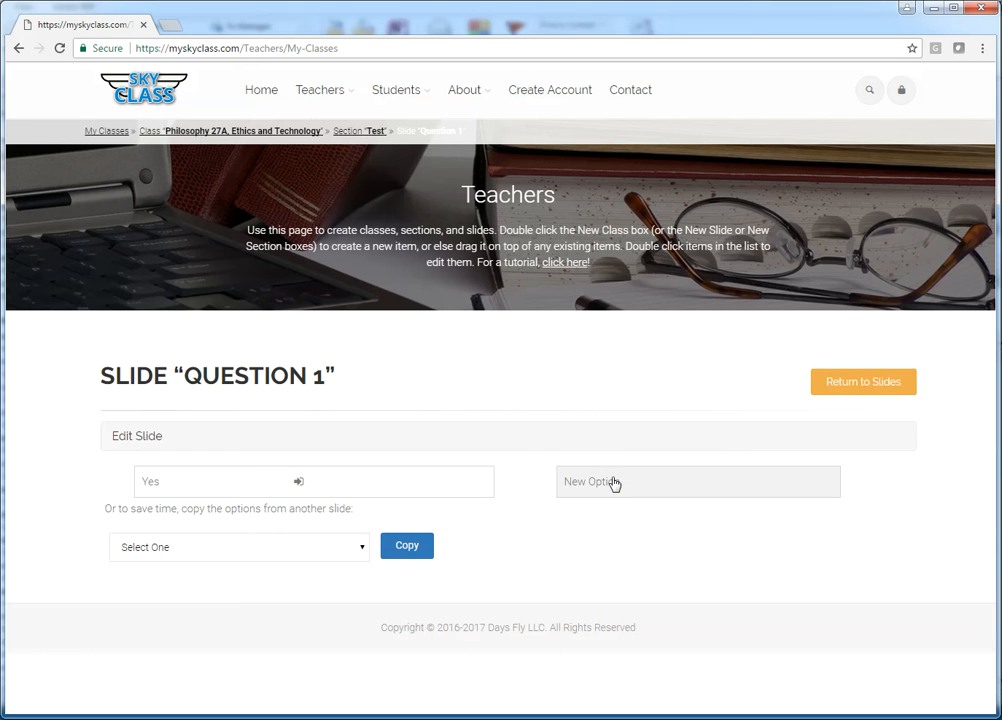
# Step: Mark the Yes option as the correct answer, with "Results" in the "Test" section as its next slide, and save it
pyautogui.doubleClick(180, 489)
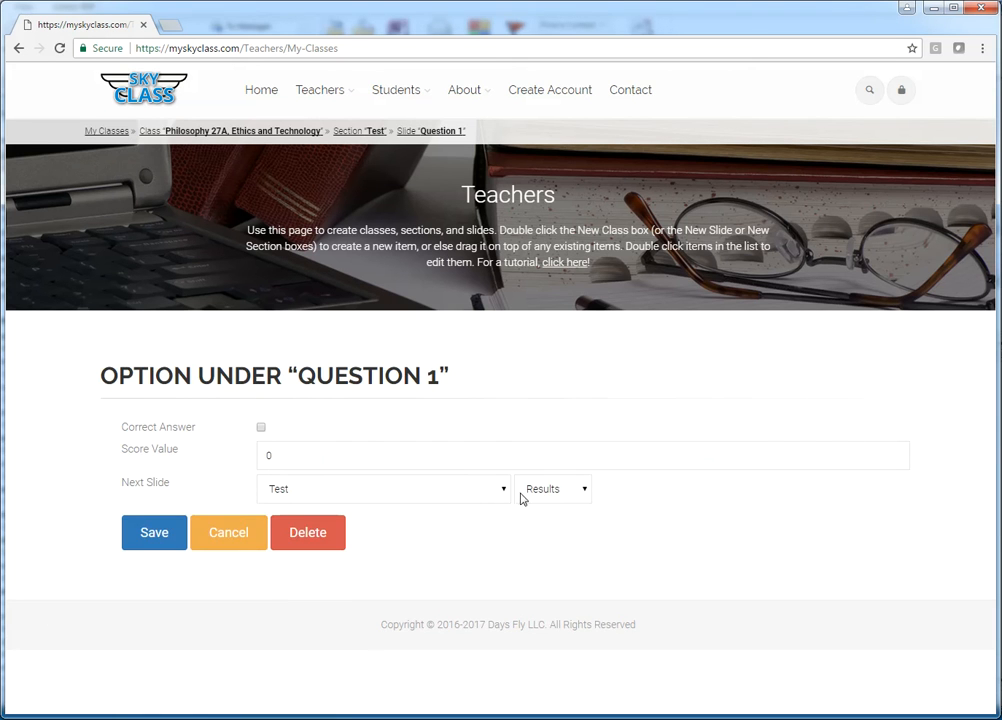
pyautogui.click(261, 427)
pyautogui.click(155, 540)
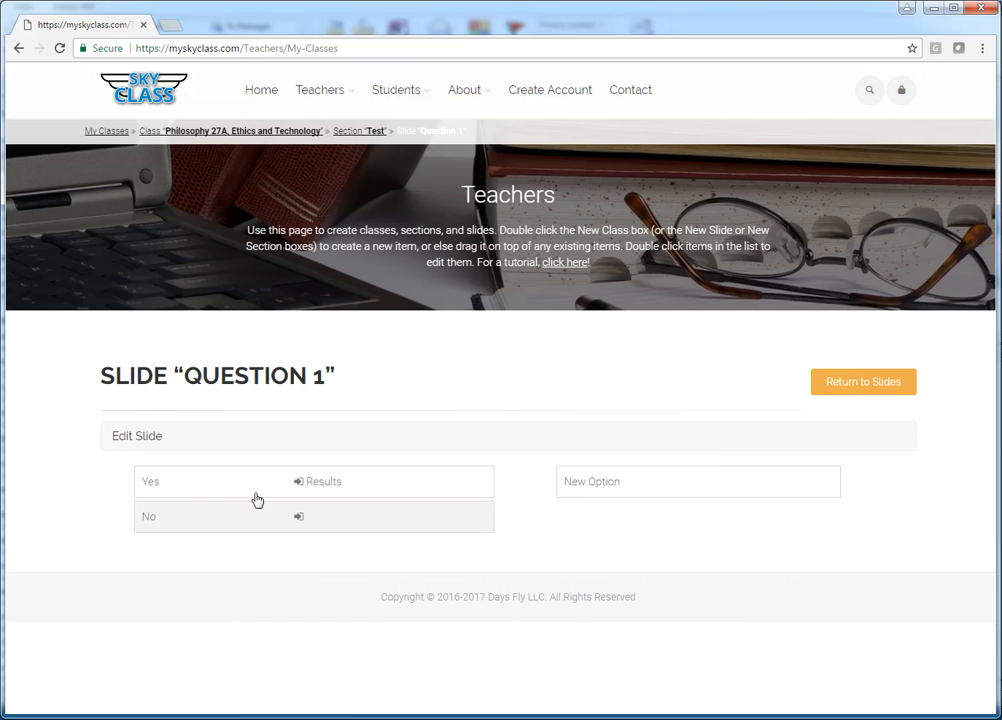
# Step: Set the No option's next slide to "Results" in the "Test" section and save it
pyautogui.doubleClick(199, 522)
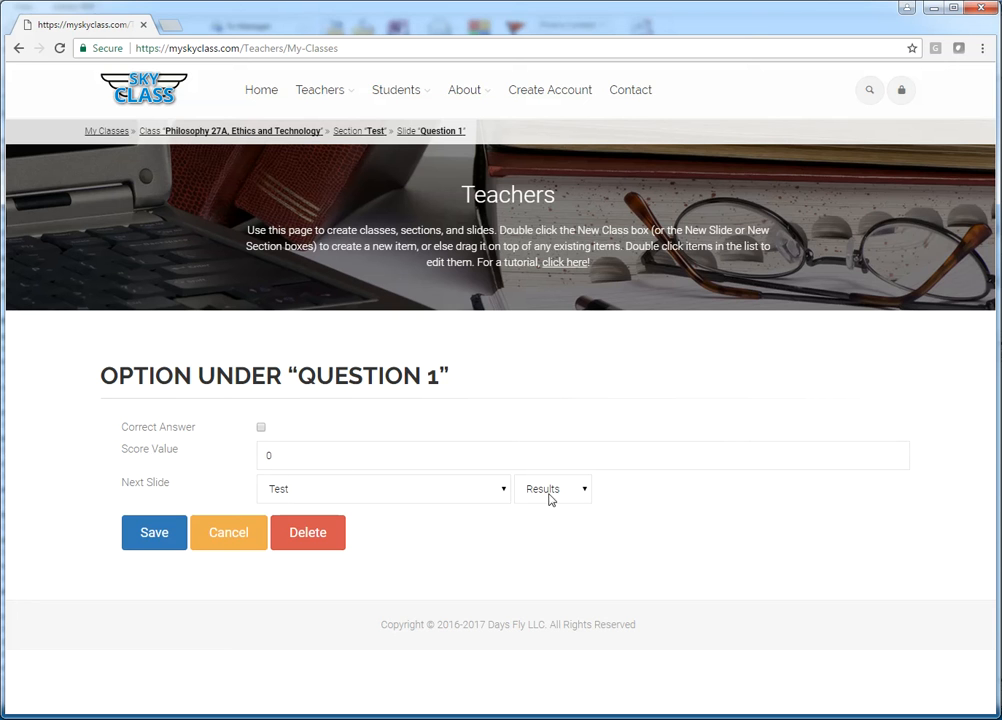
pyautogui.click(153, 534)
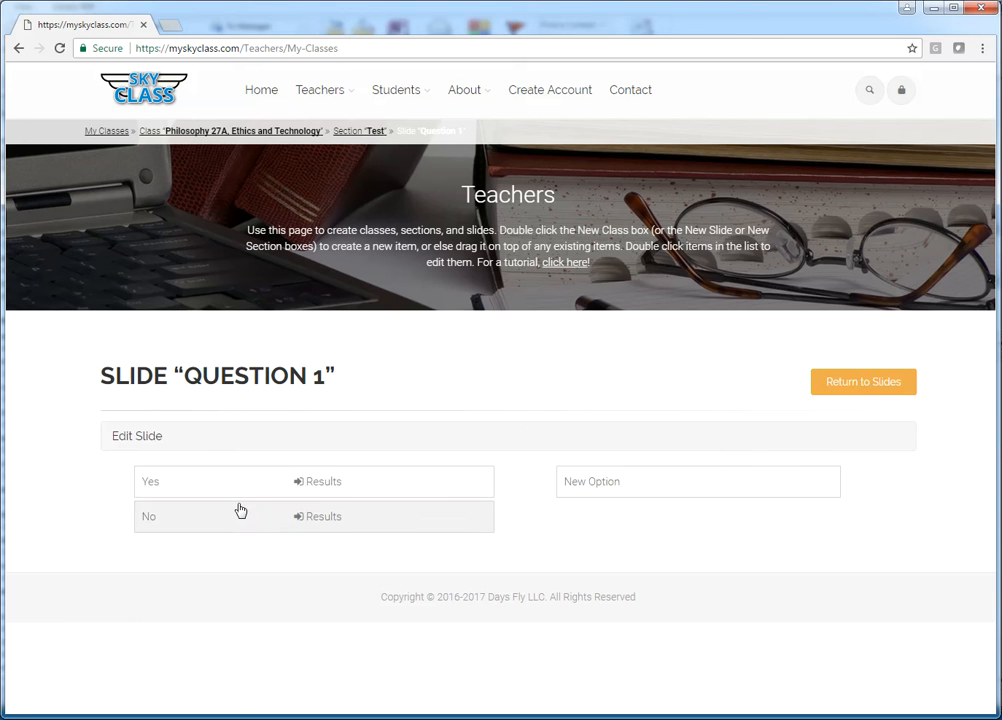
# Step: Go back to the section's slides, open the "Results" slide and add a Next option to it
pyautogui.click(857, 383)
pyautogui.scroll(-3, 576, 466)
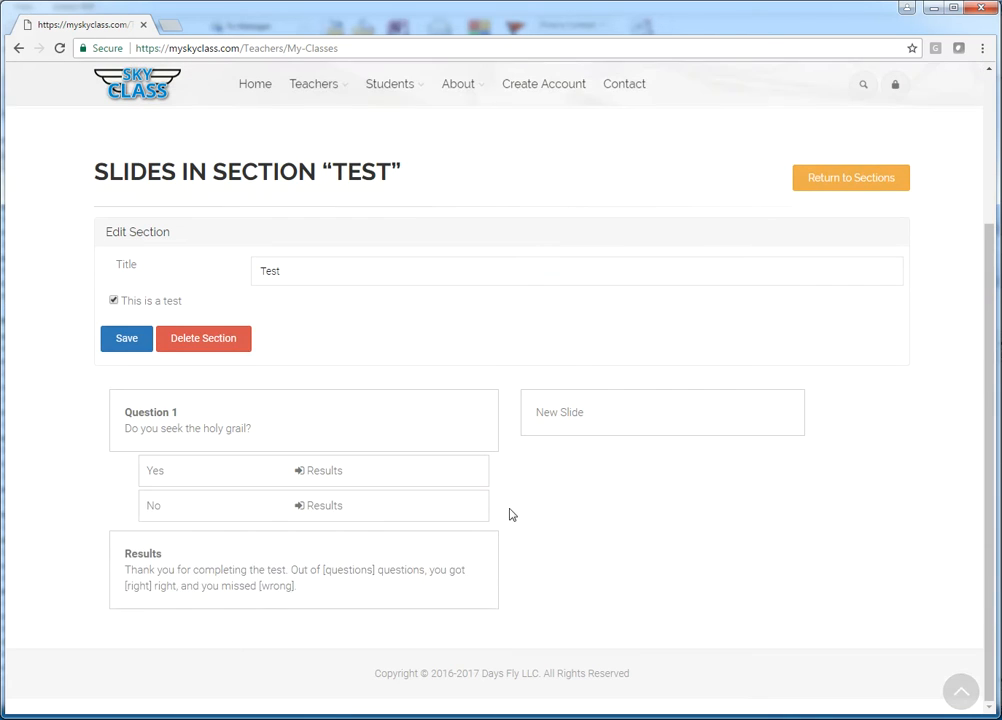
pyautogui.doubleClick(230, 570)
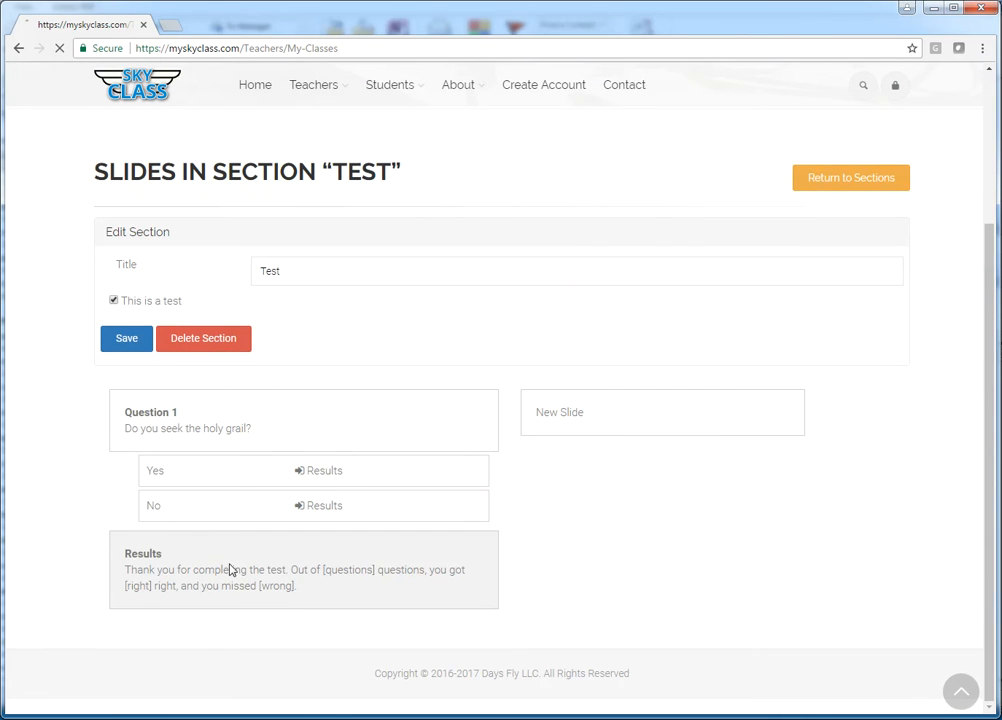
pyautogui.doubleClick(601, 485)
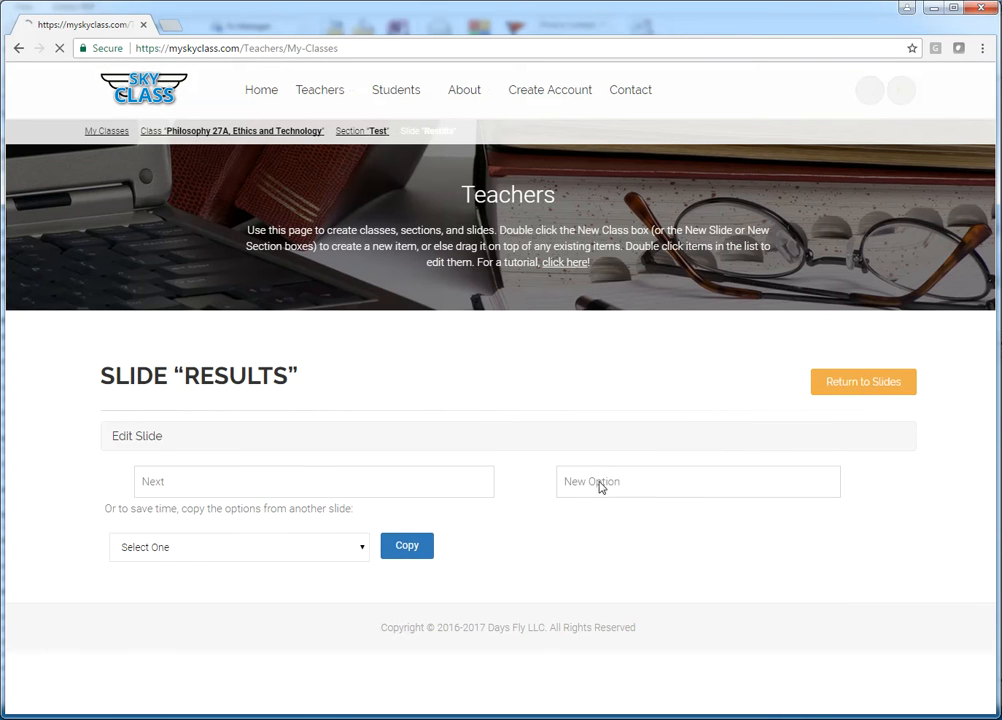
# Step: Link the Next option to the "Philosophy of Technology" slide in the section "Streaming Lecture - The Philosophy of Technology" and save it
pyautogui.doubleClick(197, 487)
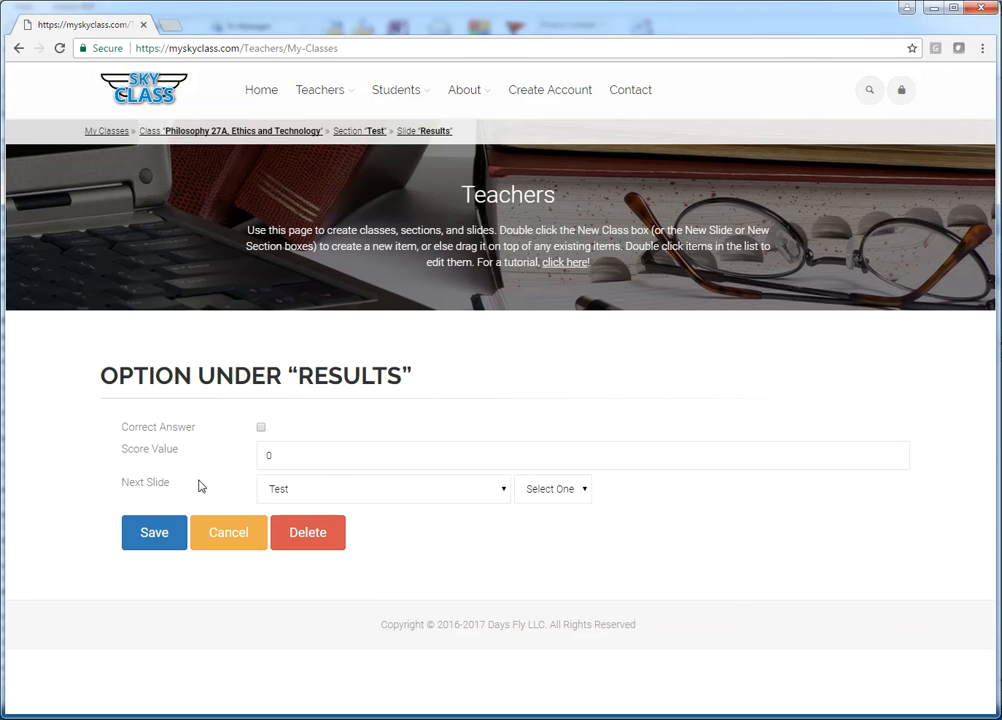
pyautogui.click(405, 497)
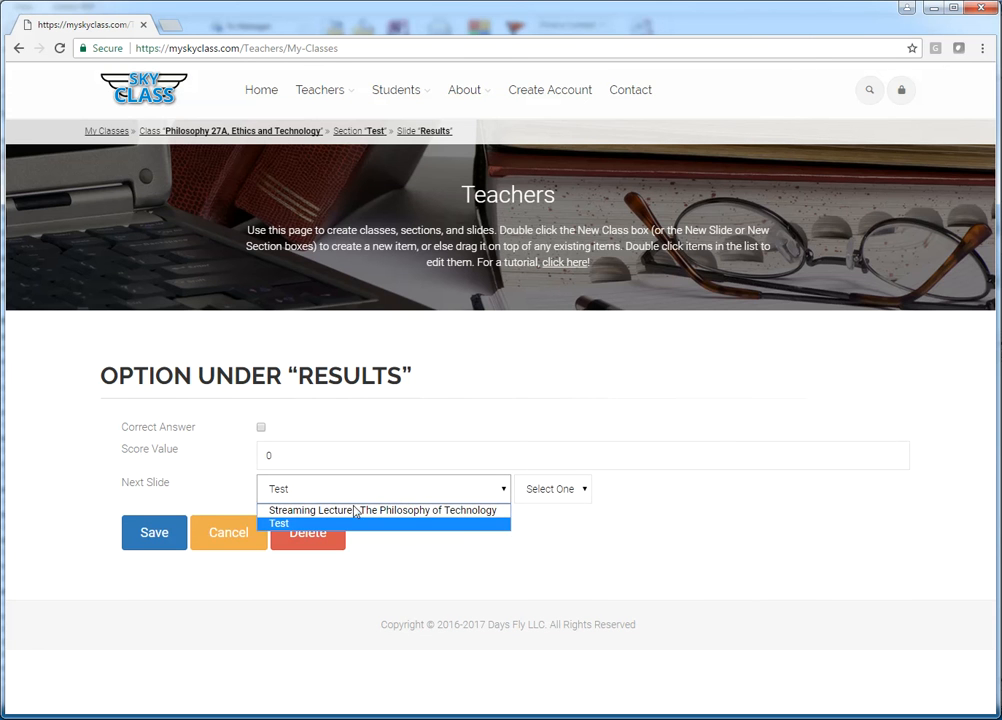
pyautogui.click(370, 510)
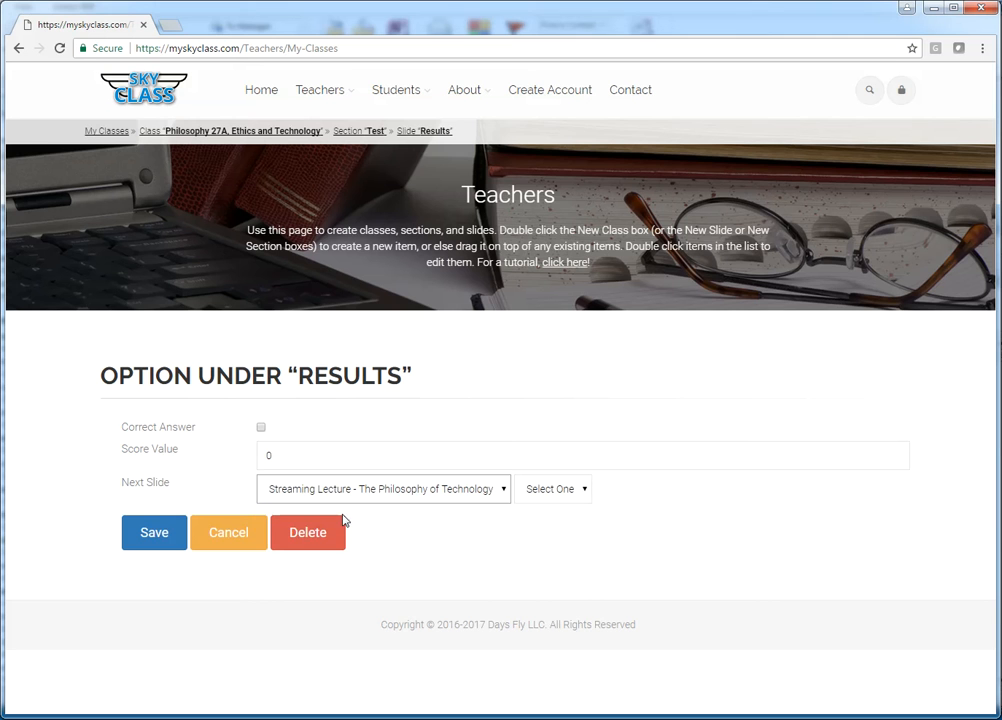
pyautogui.click(593, 493)
pyautogui.click(581, 524)
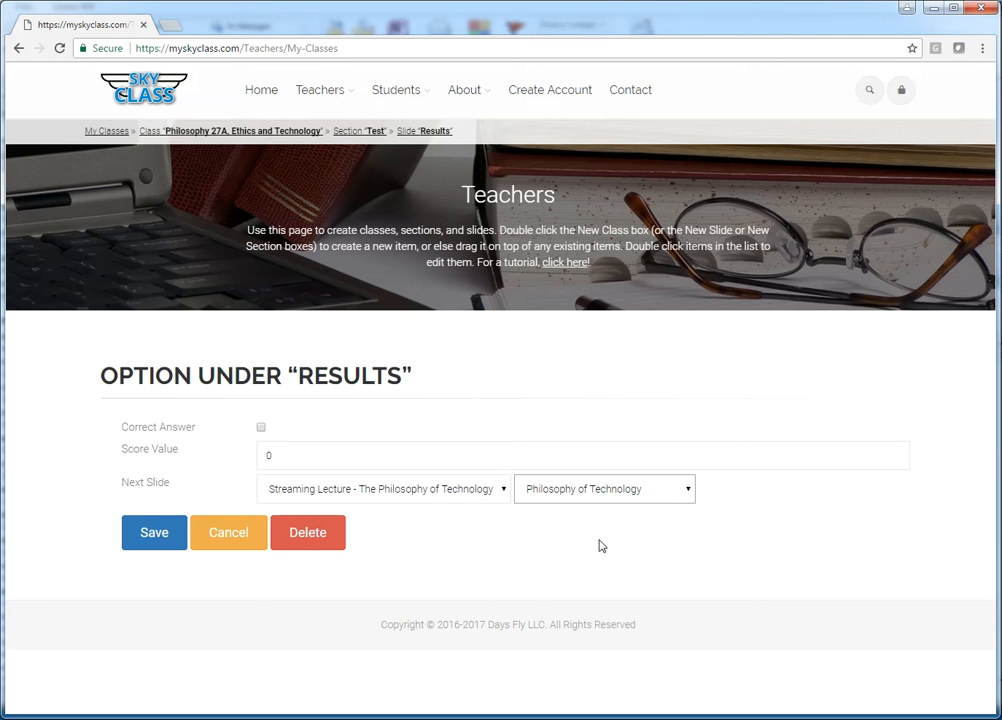
pyautogui.click(157, 537)
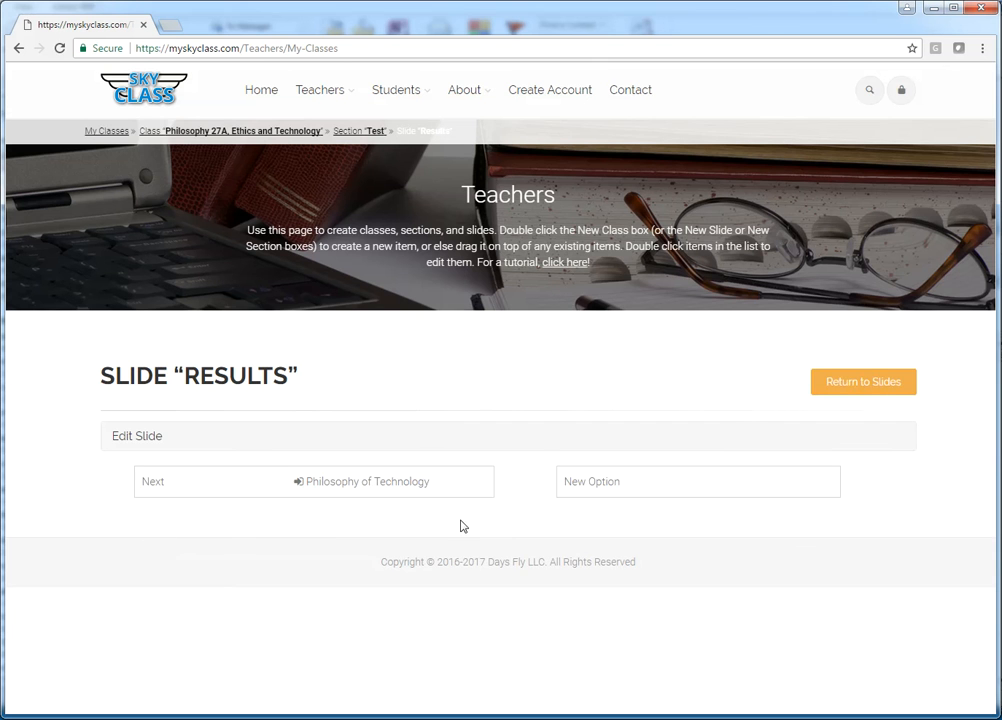
# Step: Review the "Results" slide's settings, then the slides and option links in the "Test" section
pyautogui.click(501, 442)
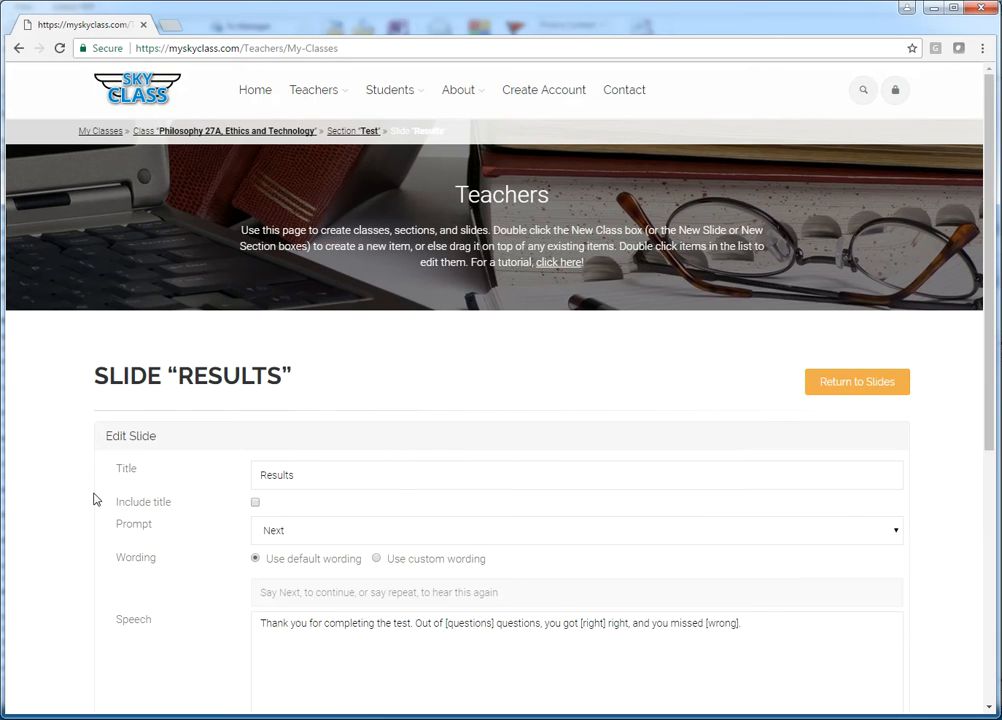
pyautogui.scroll(-3, 105, 487)
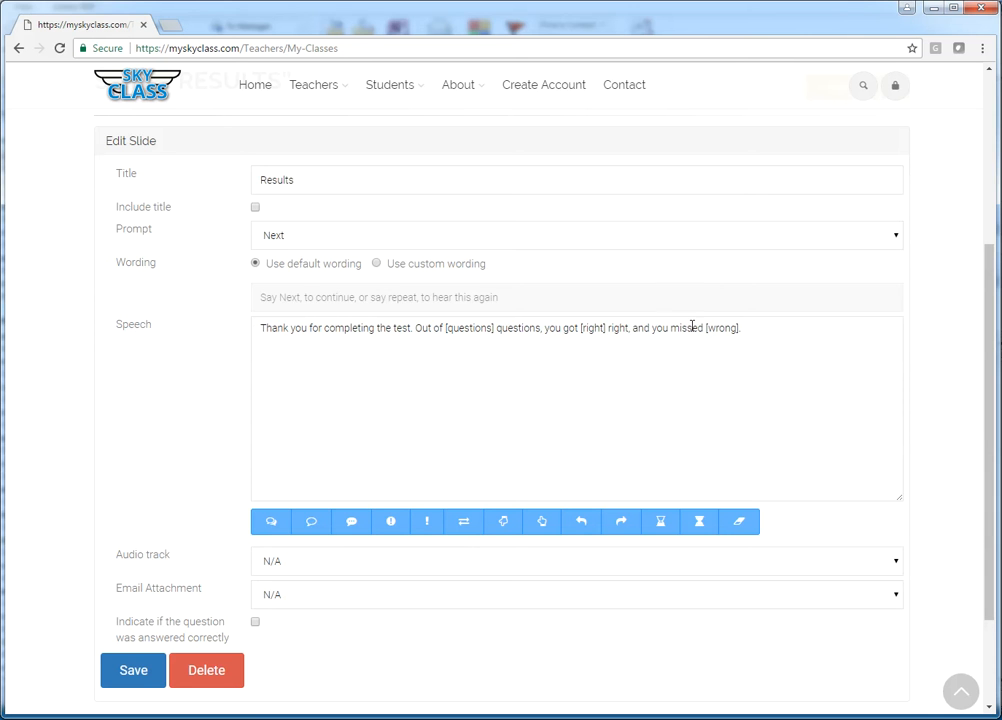
pyautogui.scroll(2, 678, 275)
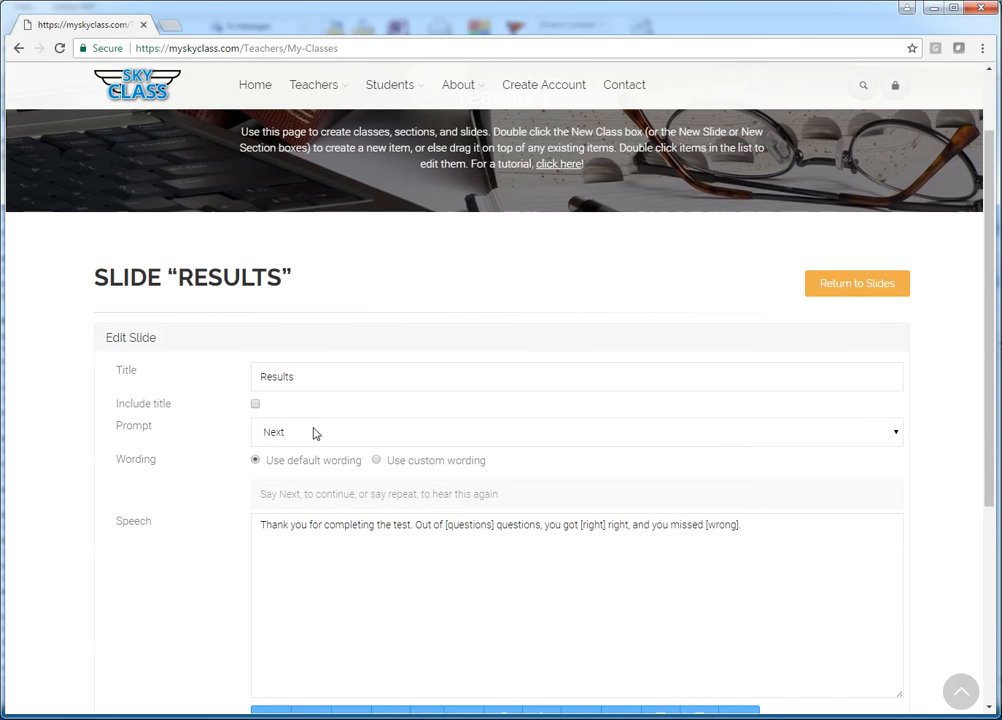
pyautogui.click(843, 284)
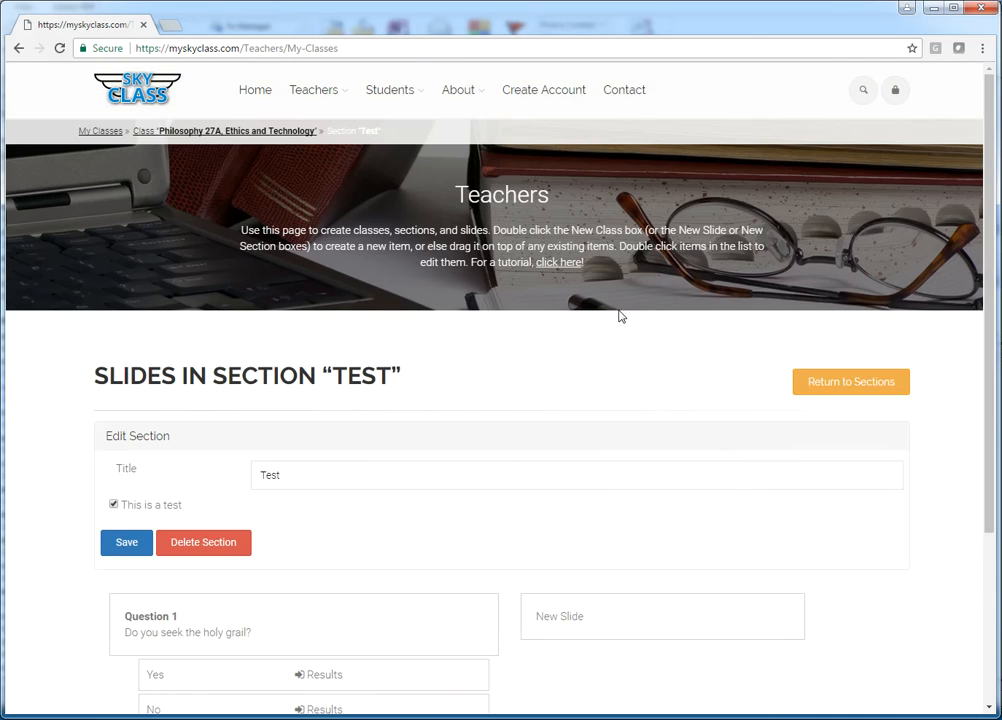
pyautogui.scroll(-2, 540, 481)
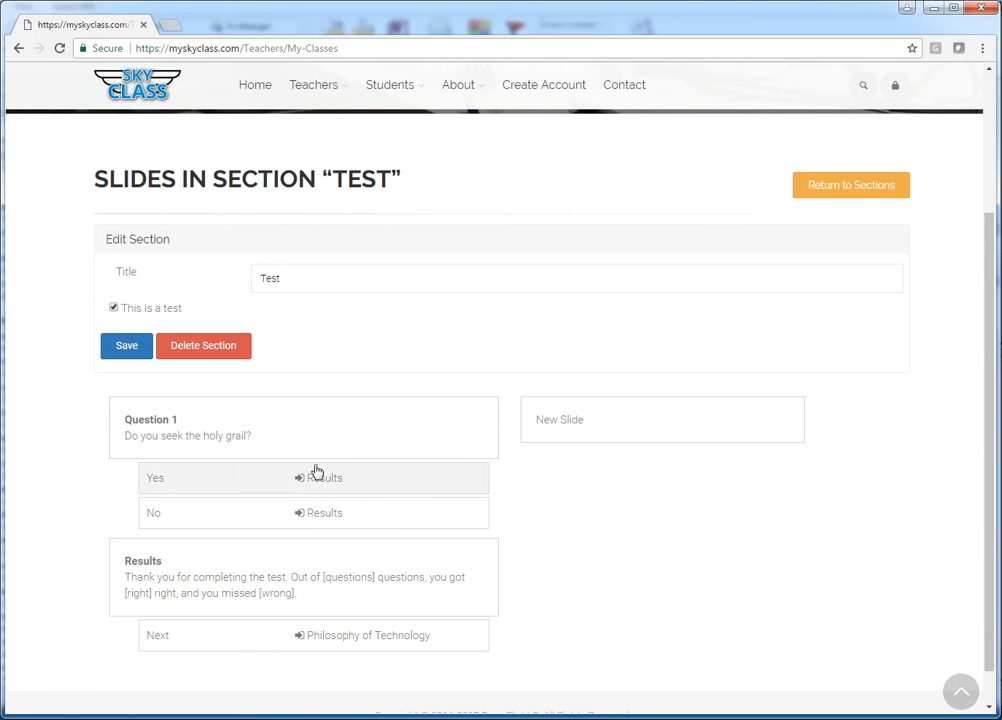
pyautogui.scroll(2, 655, 590)
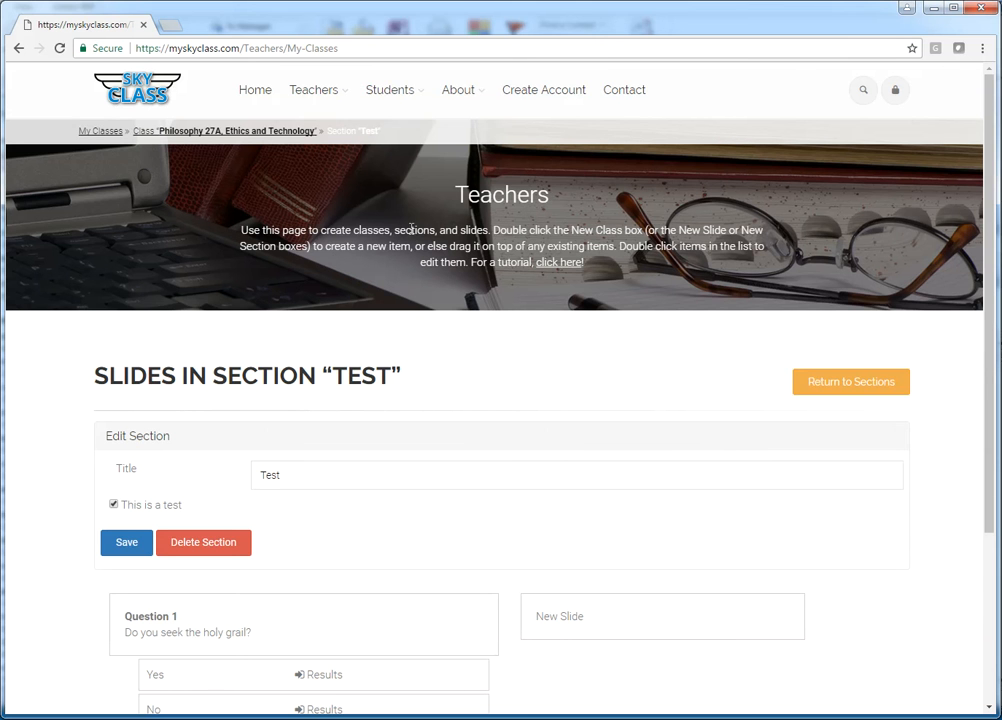
# Step: Open the teacher reporting page and run the Tests report for the class "History 1, Spring 2017"
pyautogui.moveTo(312, 80)
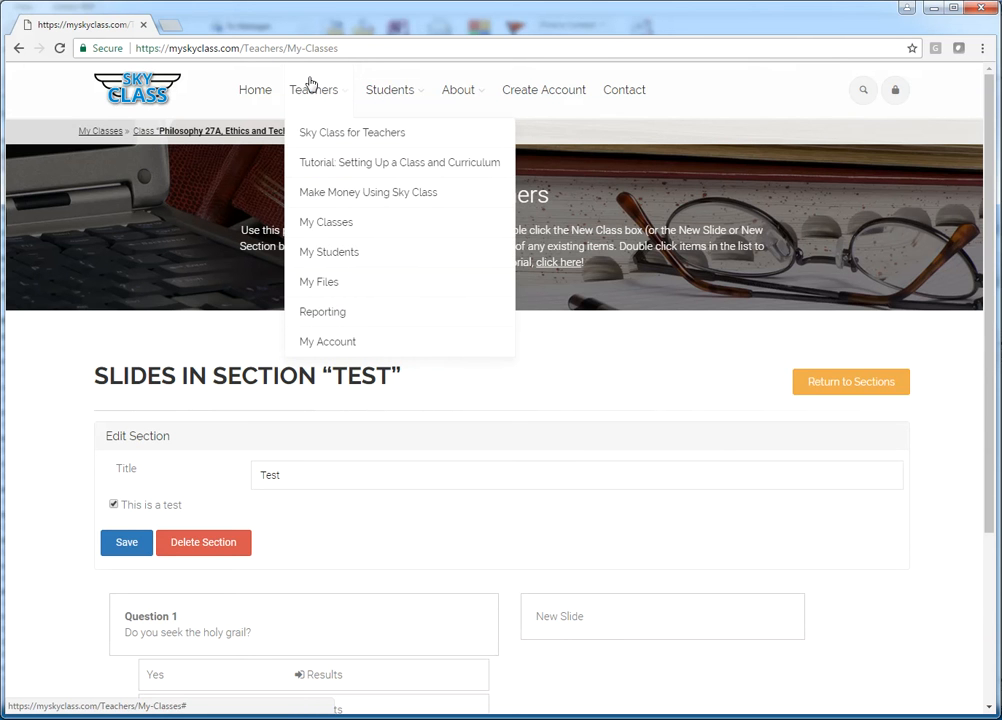
pyautogui.click(319, 314)
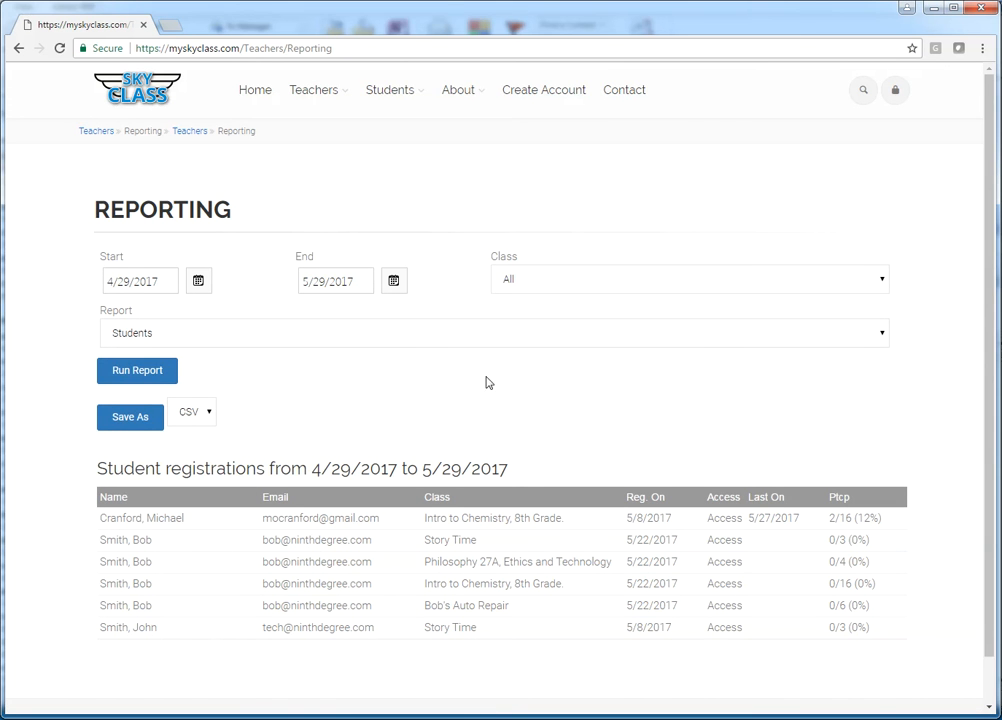
pyautogui.click(212, 331)
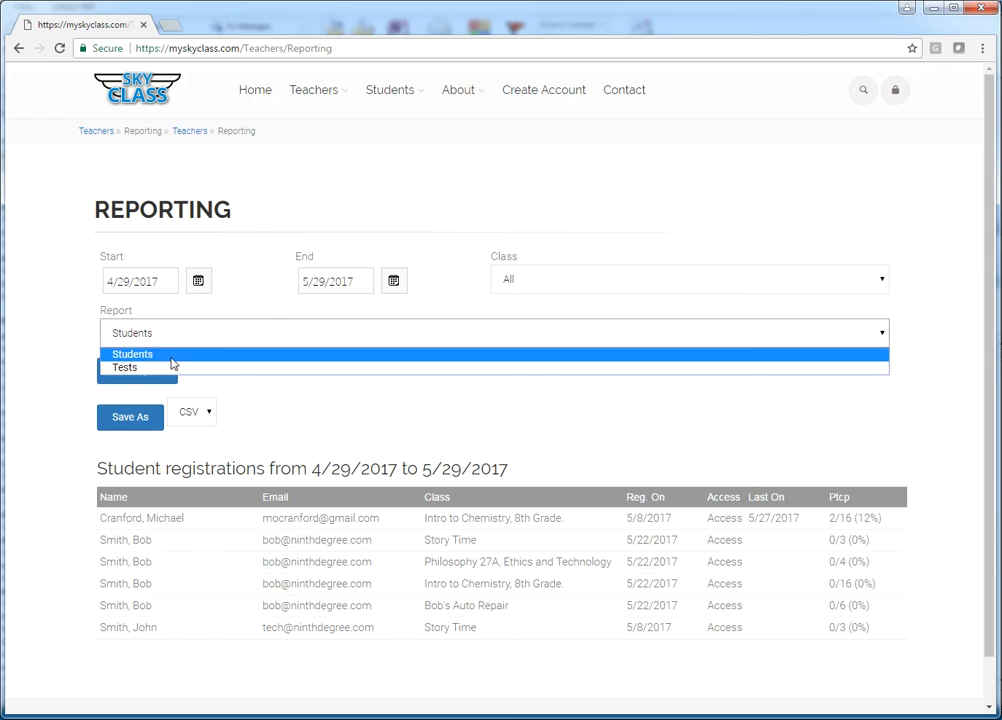
pyautogui.click(159, 371)
pyautogui.click(567, 281)
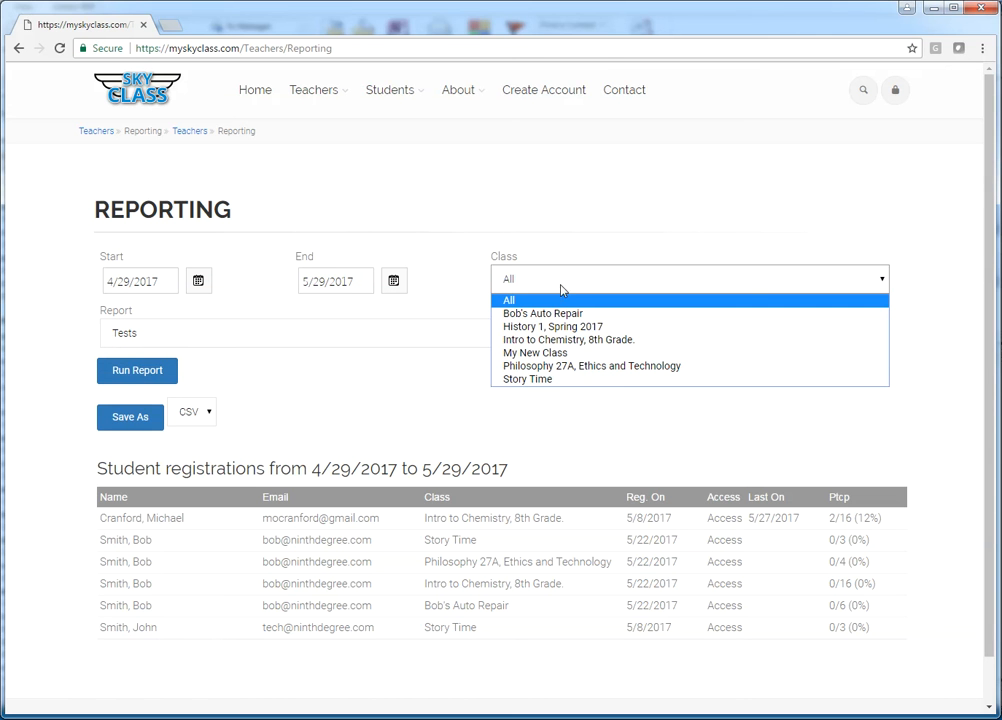
pyautogui.click(544, 327)
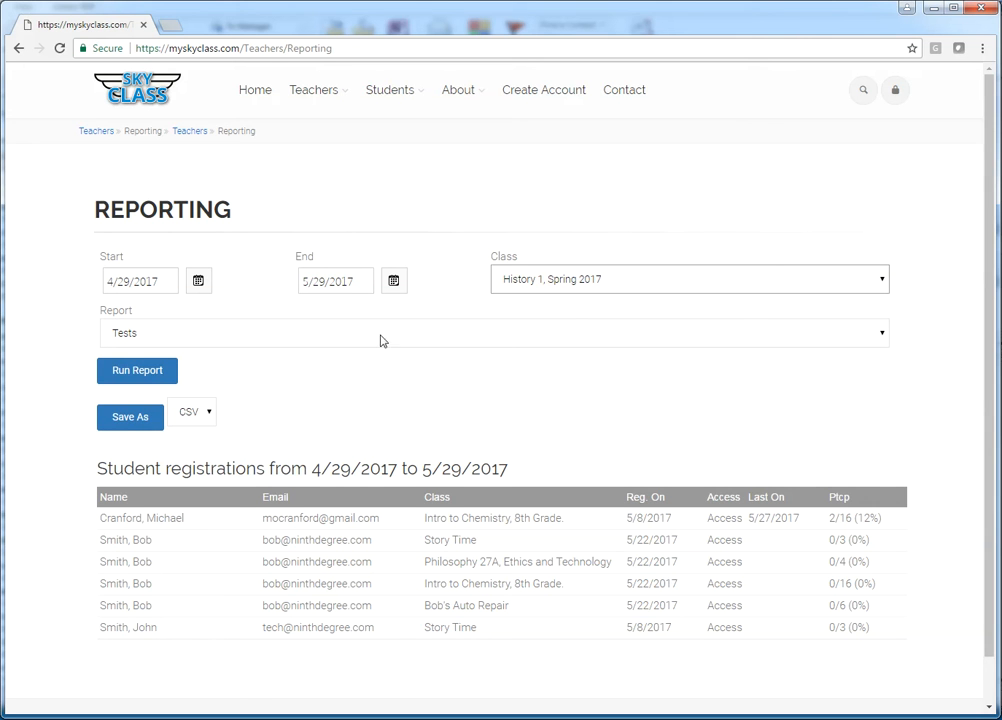
pyautogui.click(138, 371)
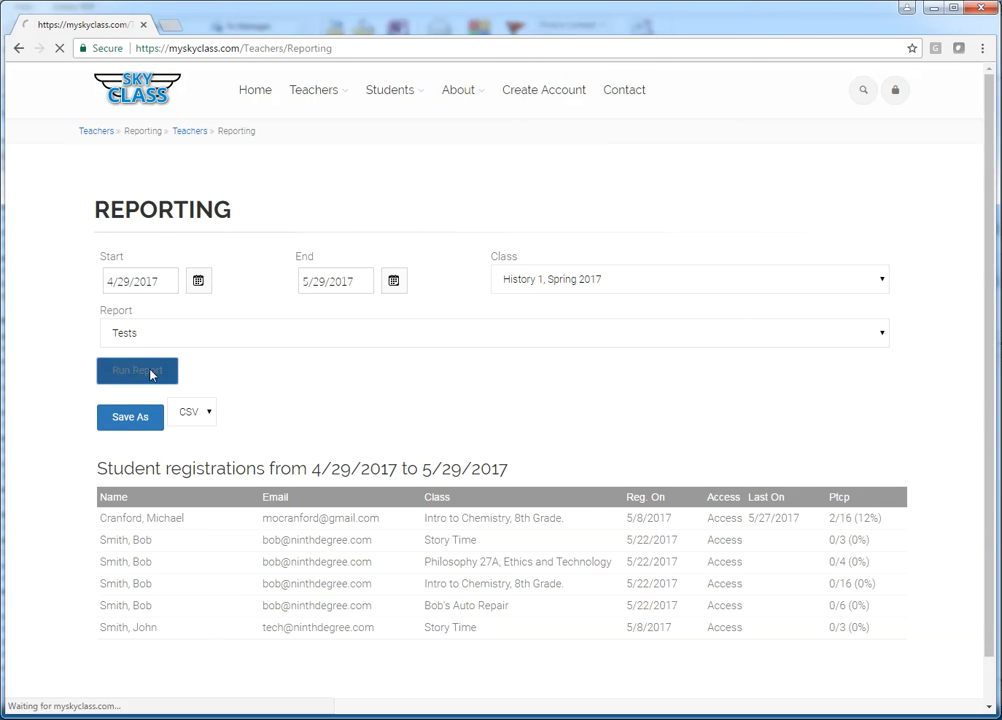
# Step: Set the report's start date to 1/29/2017 and run the Tests report again
pyautogui.tripleClick(116, 284)
pyautogui.click(121, 282)
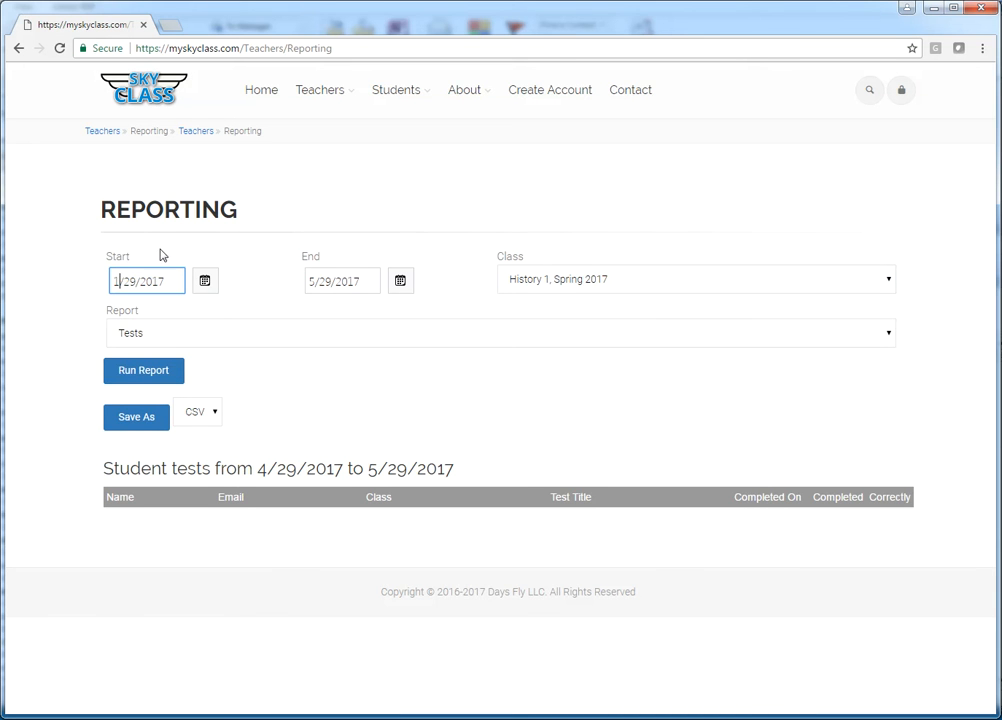
pyautogui.press('BackSpace')
pyautogui.write('1')
pyautogui.click(145, 371)
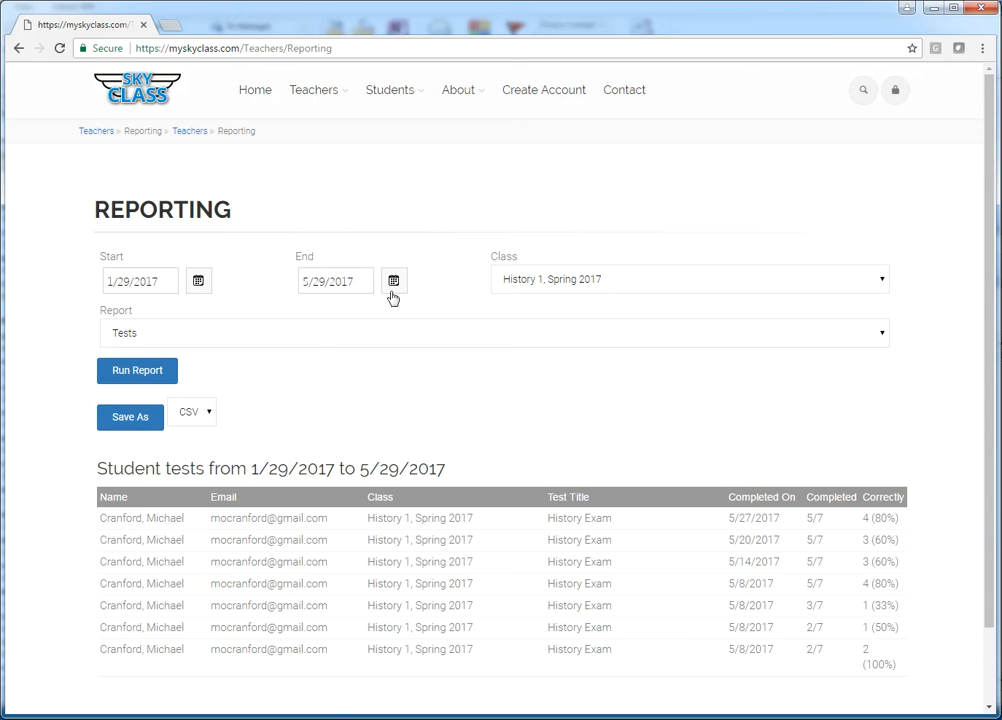
# Step: Go to My Students and open the student registered for "Philosophy 27A, Ethics and Technology" on 2017-02-28
pyautogui.moveTo(313, 86)
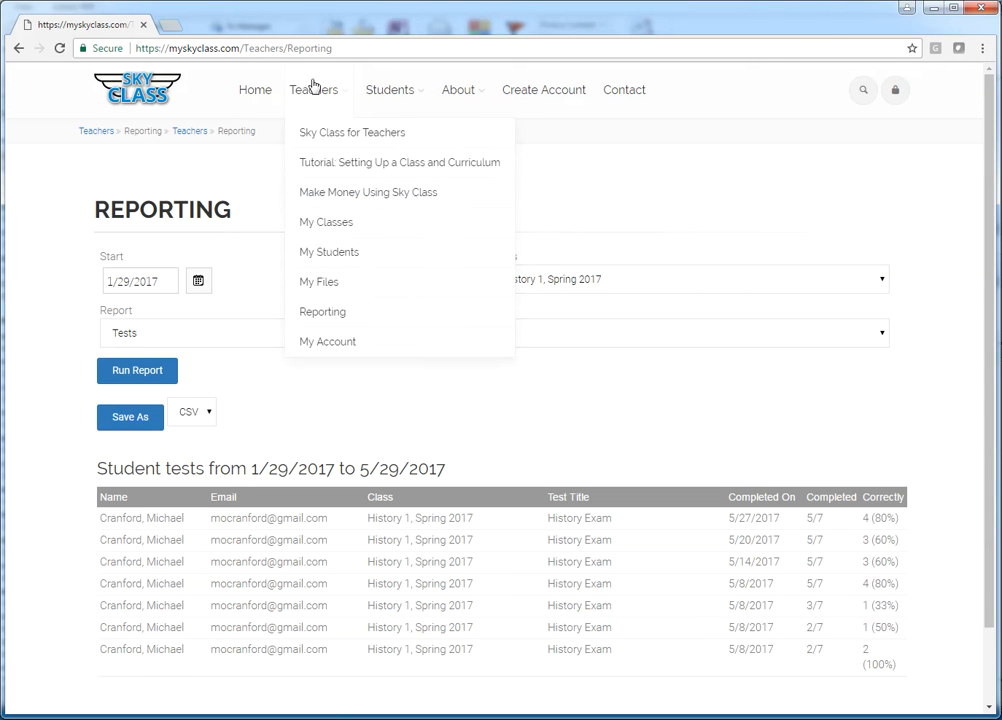
pyautogui.click(322, 252)
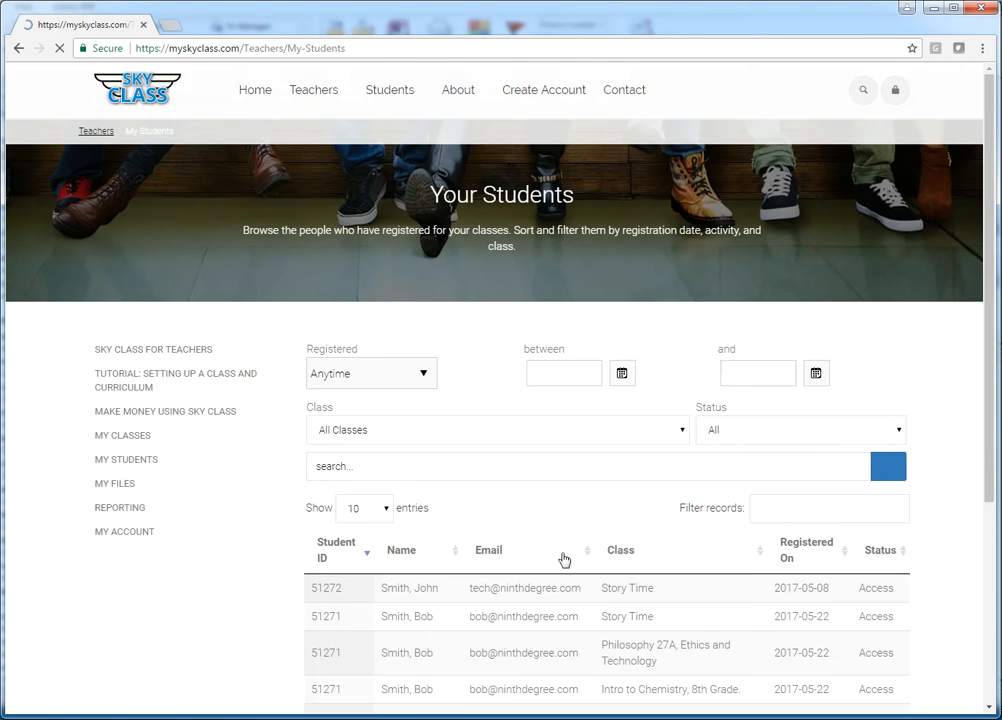
pyautogui.scroll(-2, 521, 512)
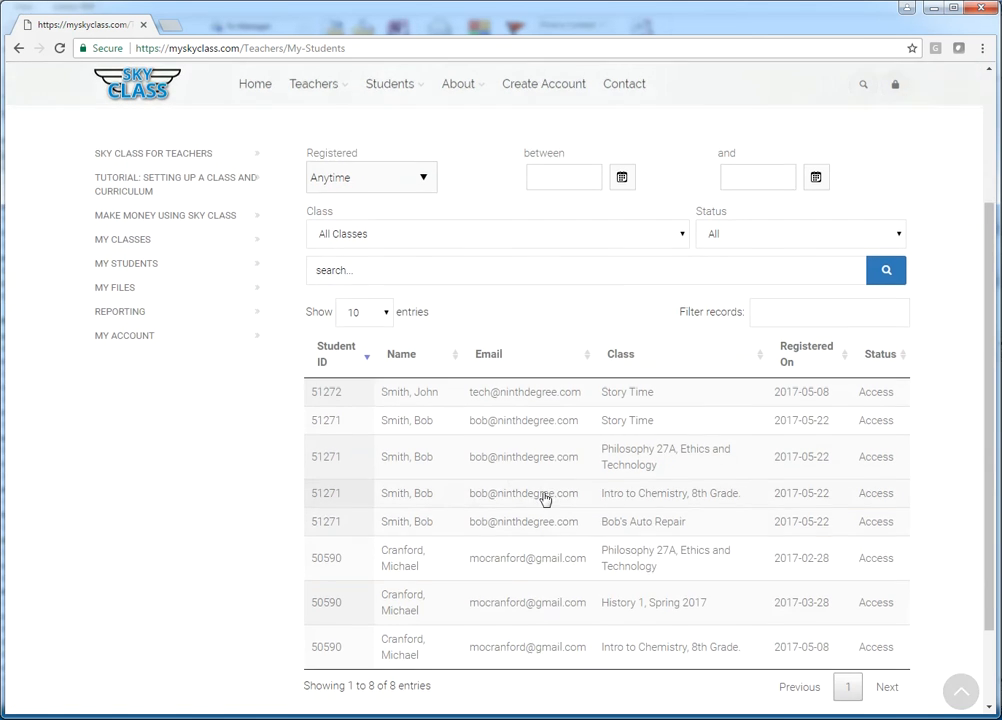
pyautogui.click(512, 557)
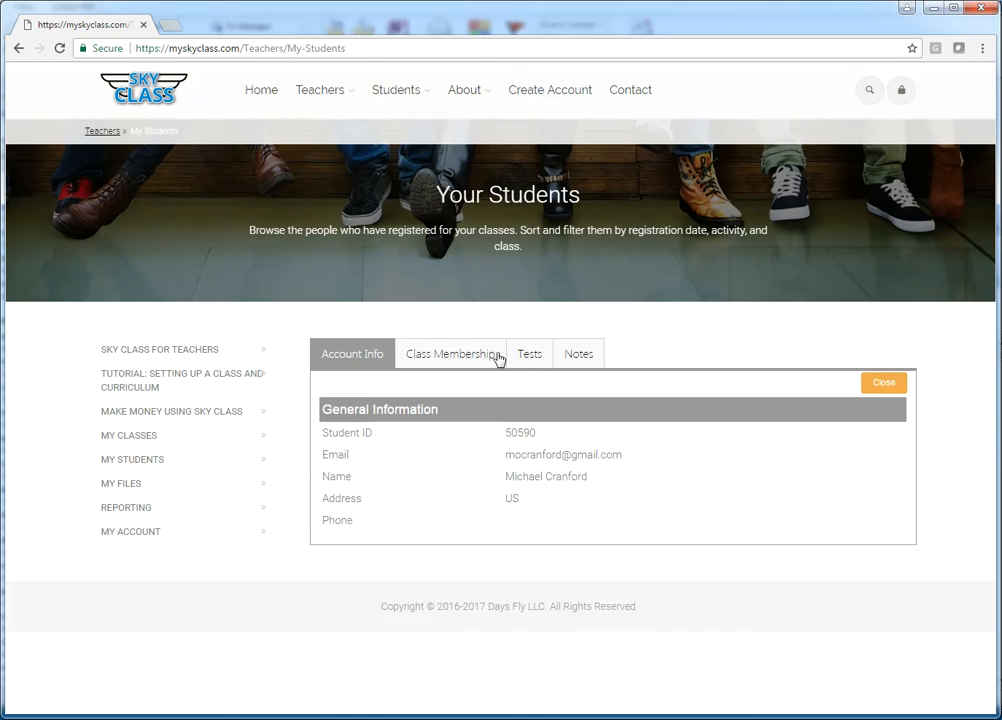
# Step: Review the student's answers in the History Exam completed on 5/8/2017 5:21:03 PM, then return to the list of tests
pyautogui.click(530, 357)
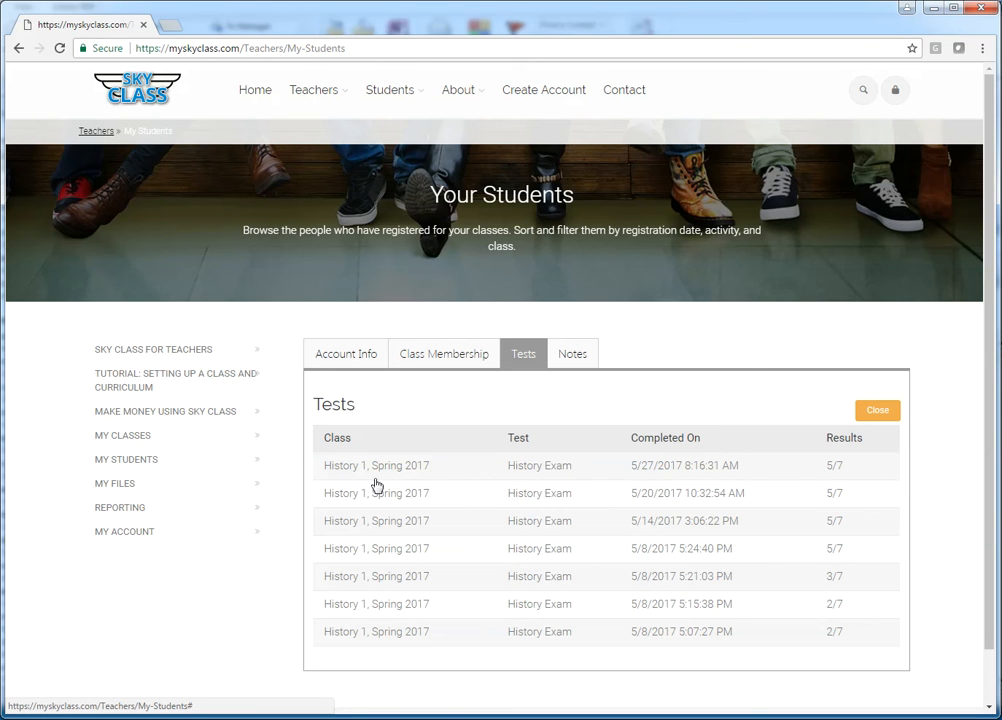
pyautogui.click(403, 578)
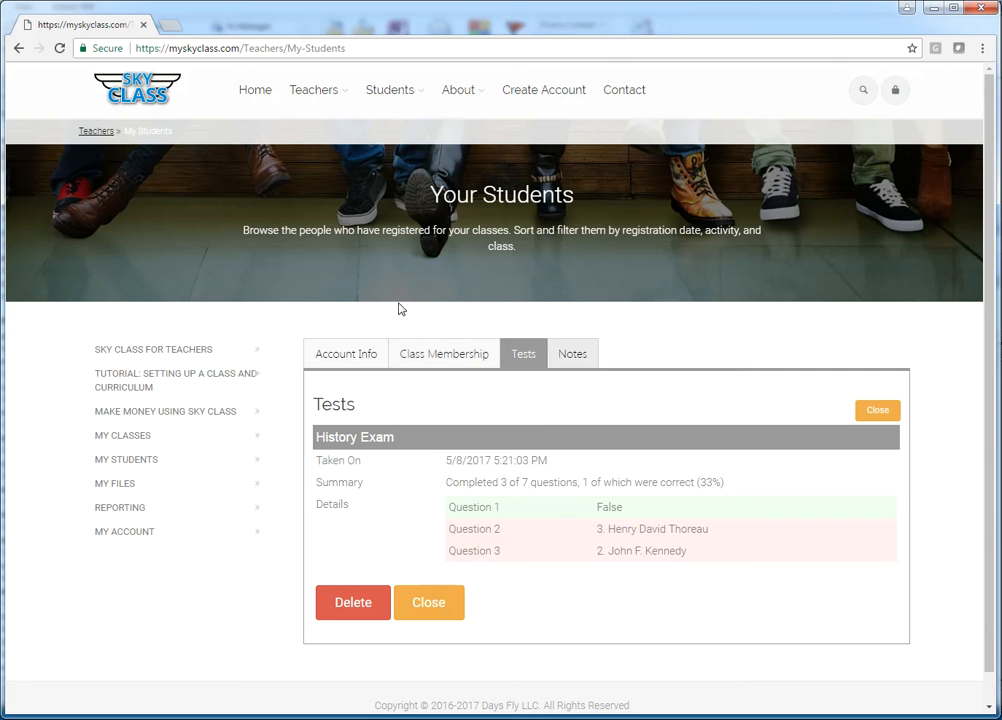
pyautogui.click(432, 608)
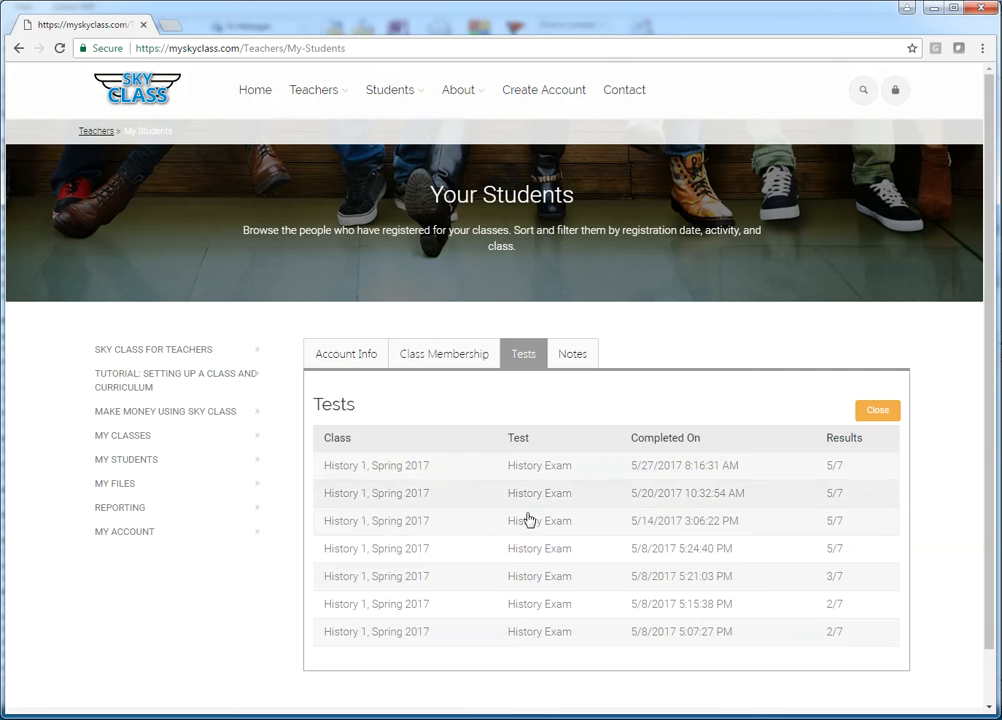